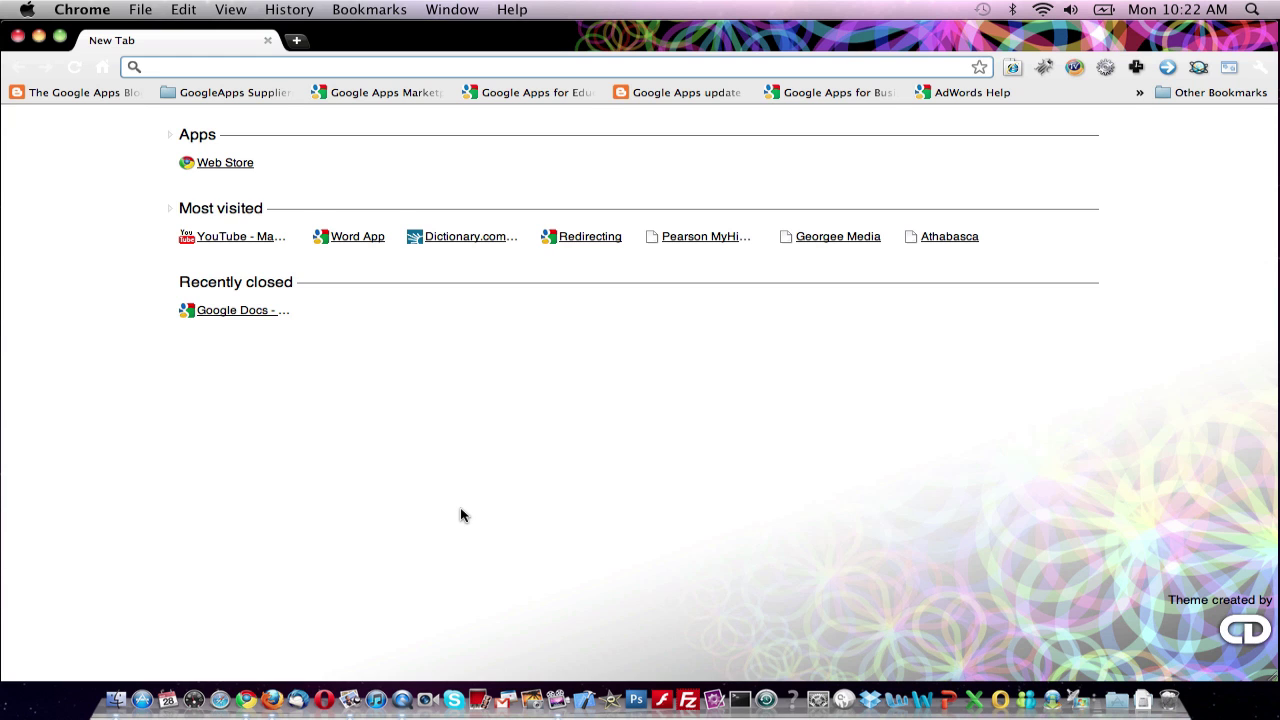
Go to docs.google.com/a/mywordapp.com in Chrome.
text(docs.google.com)
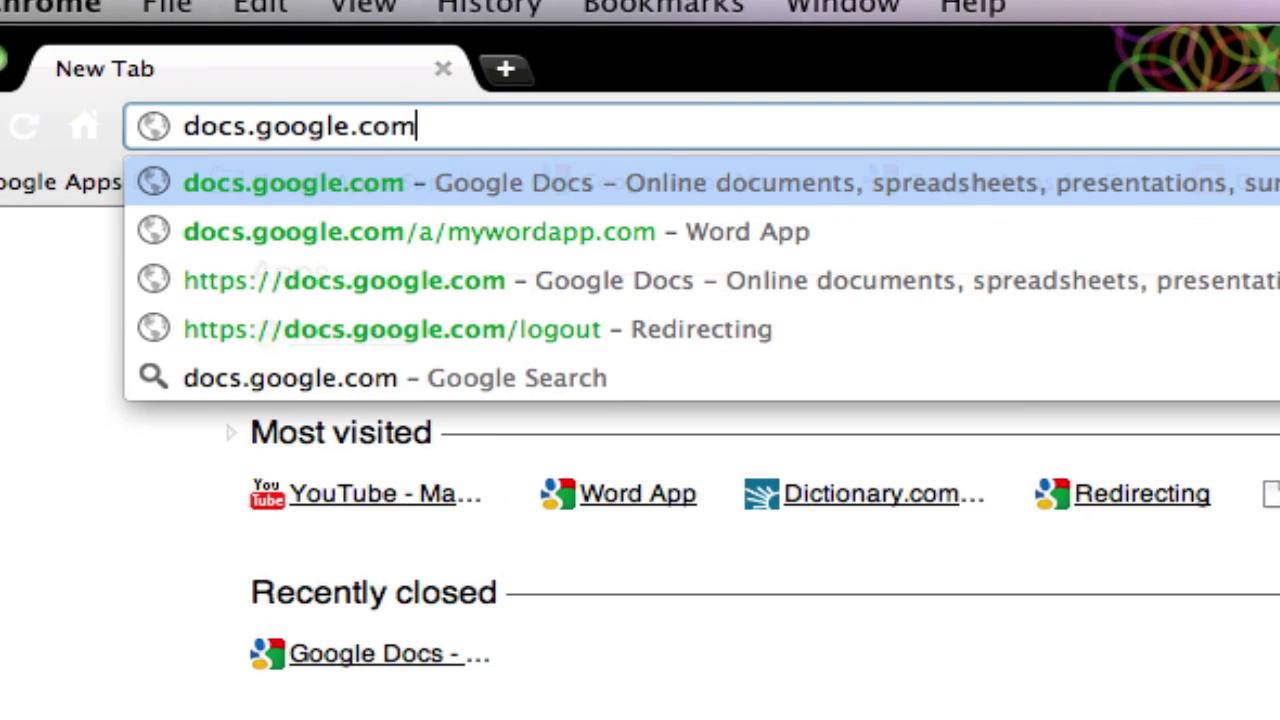
text(/a/)
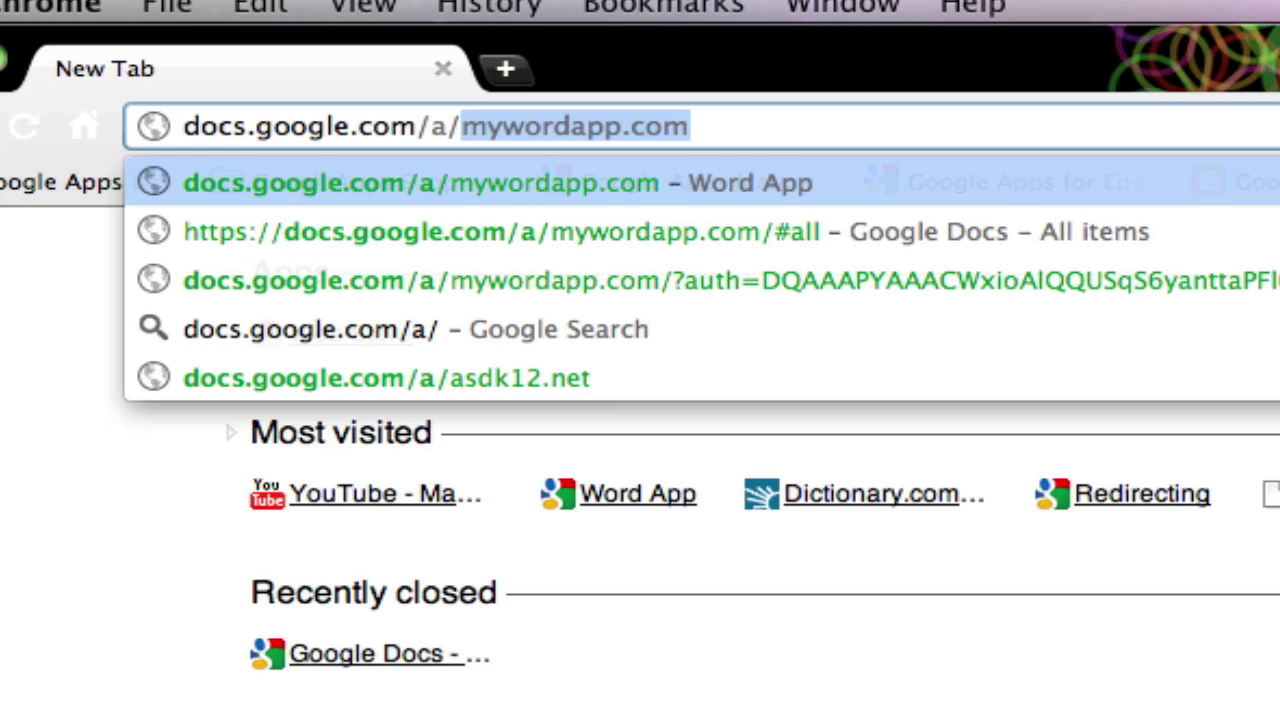
key(Return)
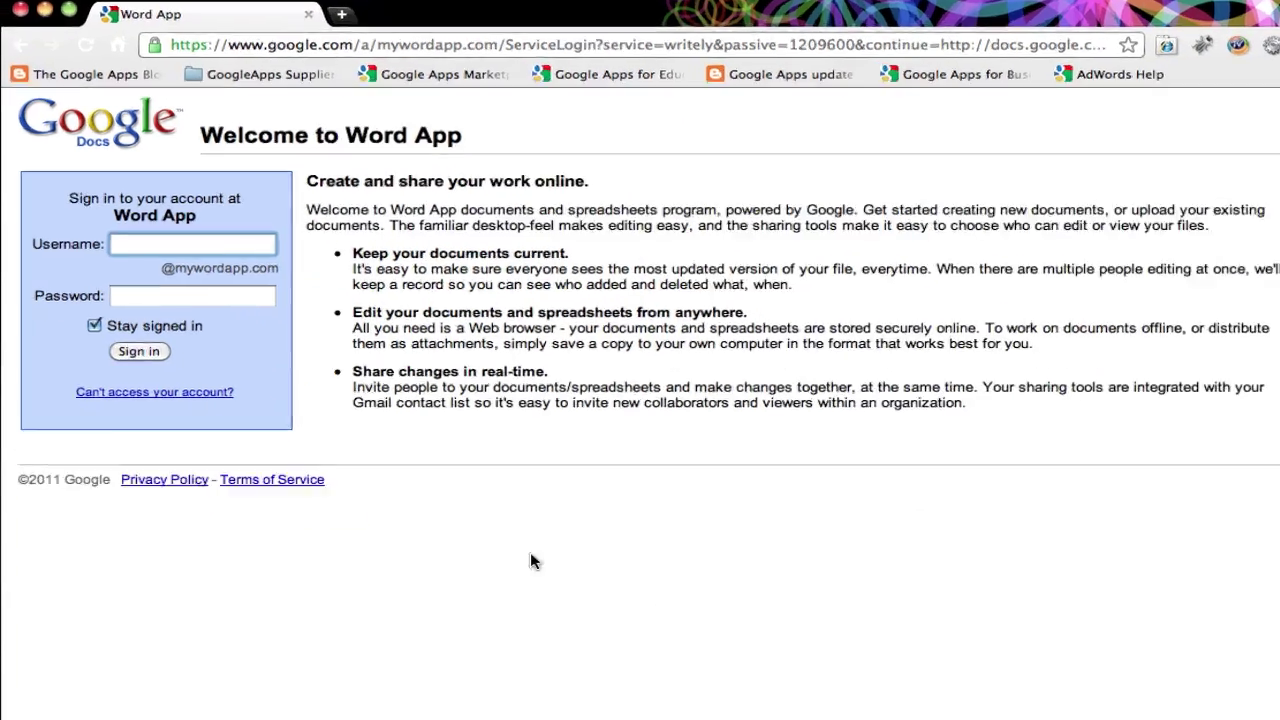
Sign in to the Word App Google Docs account with its username and password.
text(admin)
key(Tab)
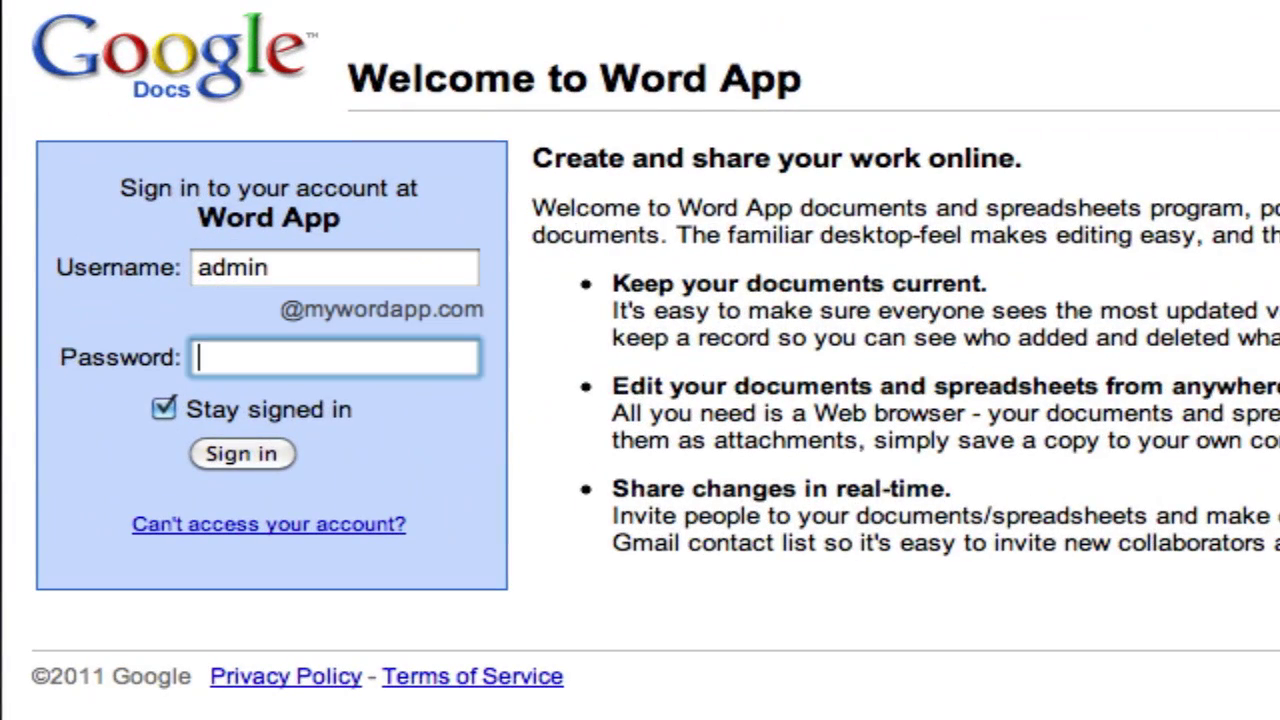
text(password)
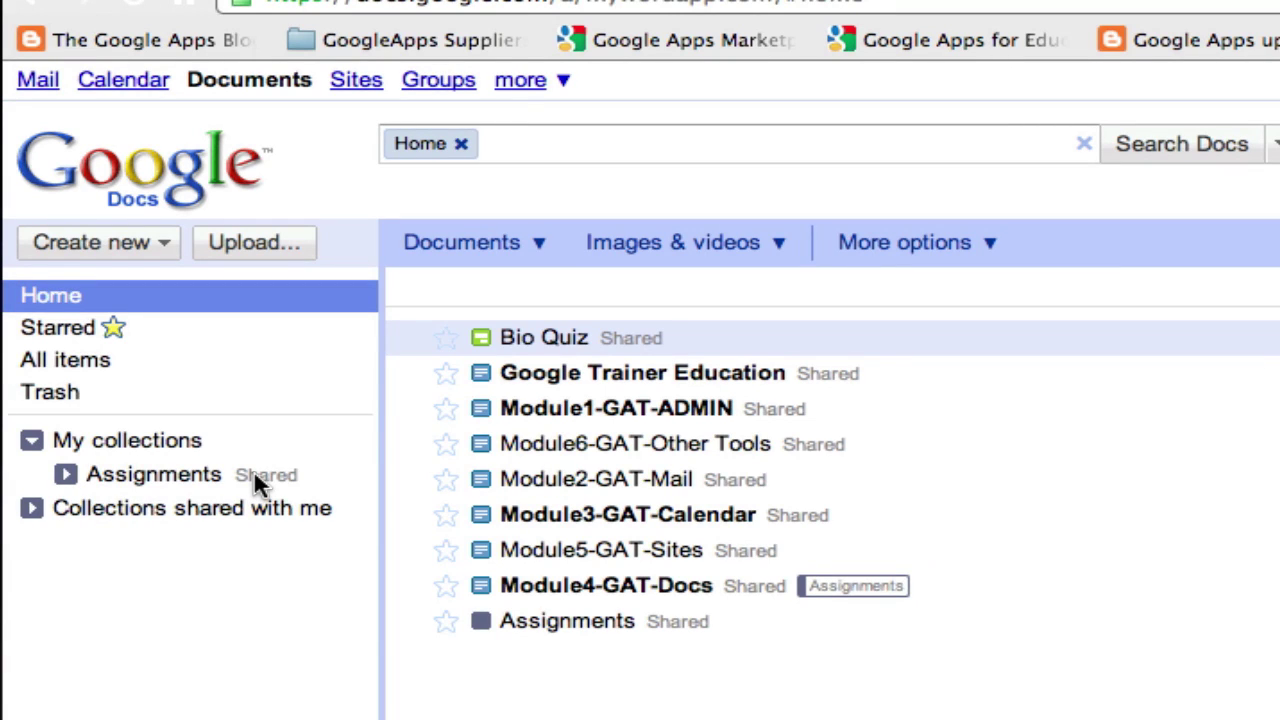
Create a new Google Form from the Create new menu.
click(157, 248)
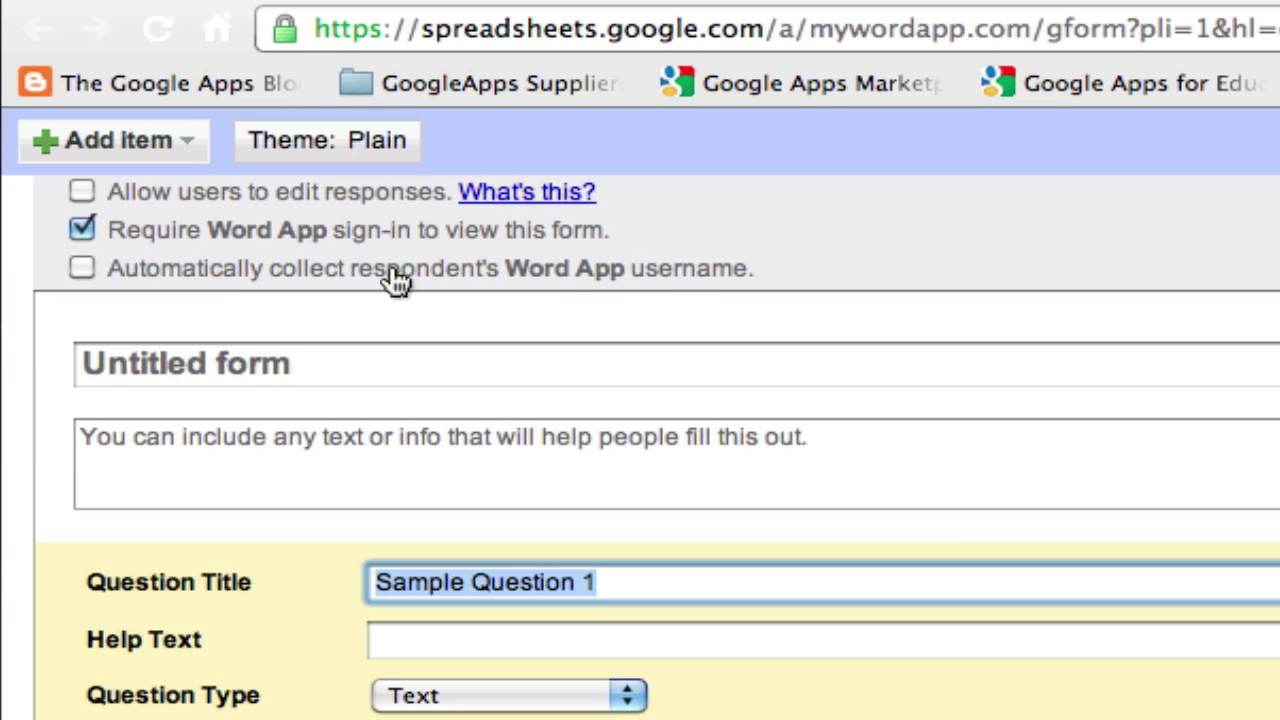
Collect respondent usernames, title the form 'Science Power 8 - Chapter 2', describe it 'This is a paperless quiz.'.
click(82, 269)
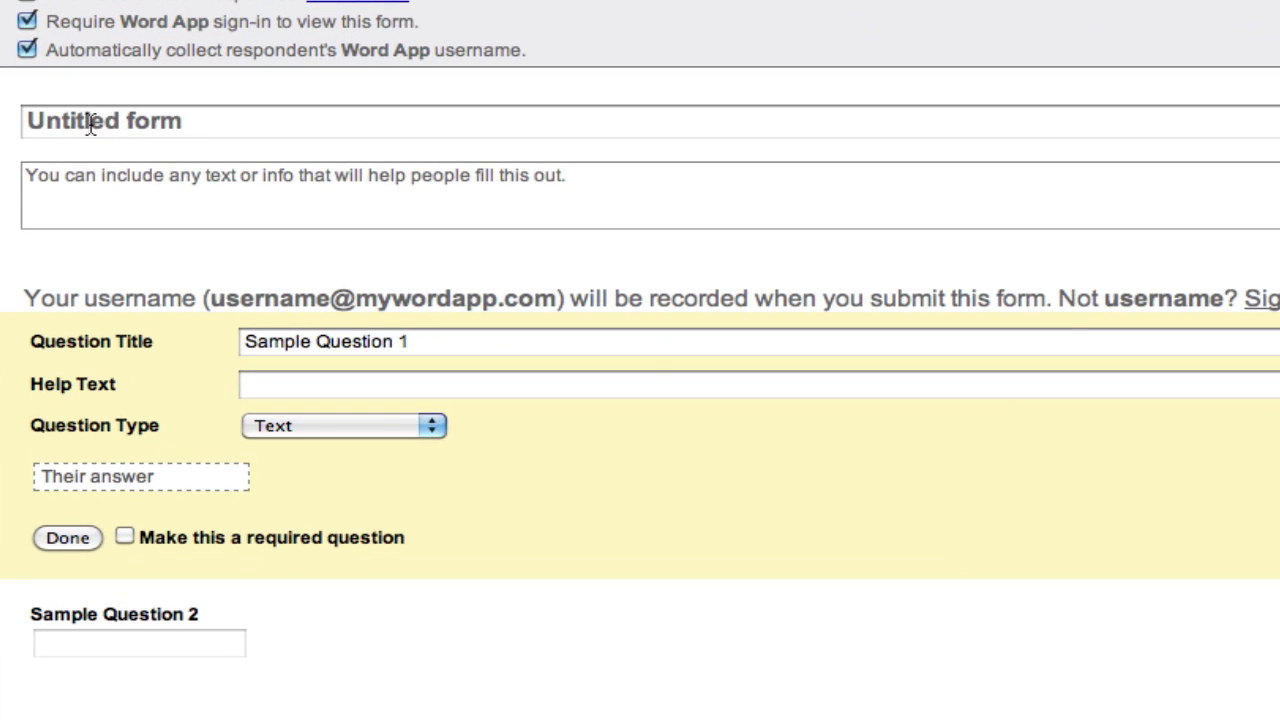
click(90, 122)
text(Science Power 8 - Chapte)
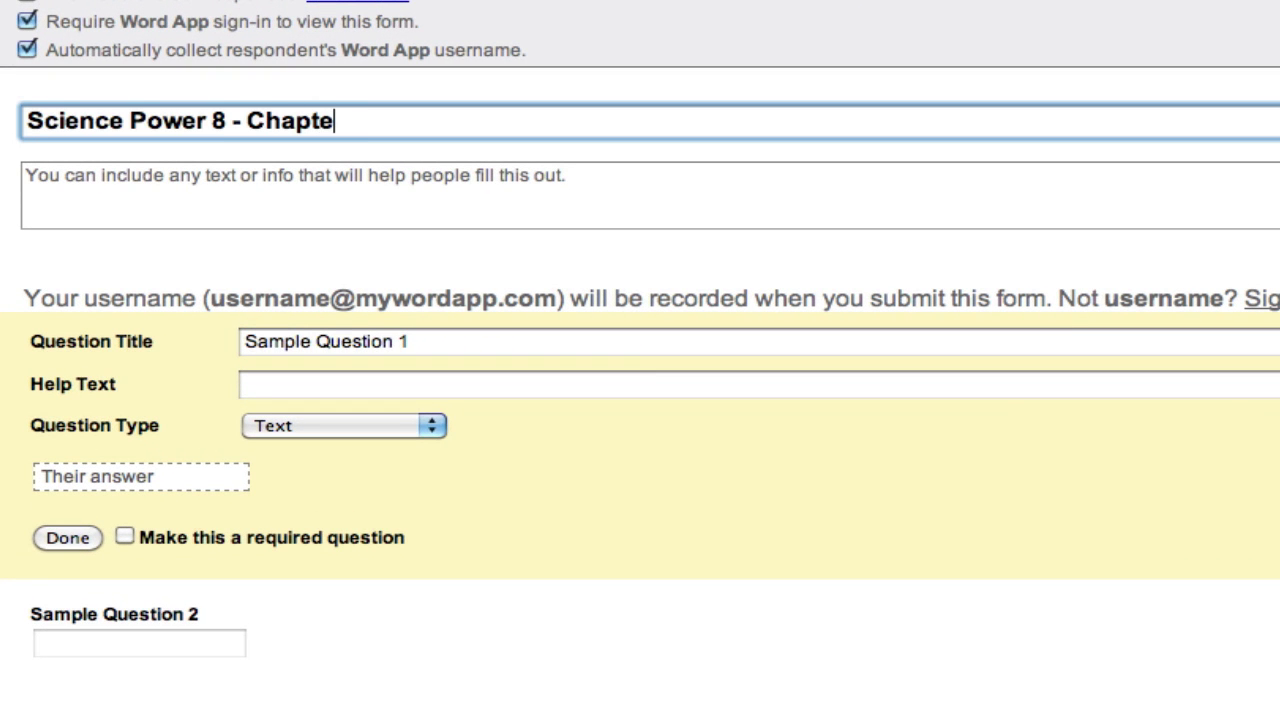
text(r 2)
click(26, 176)
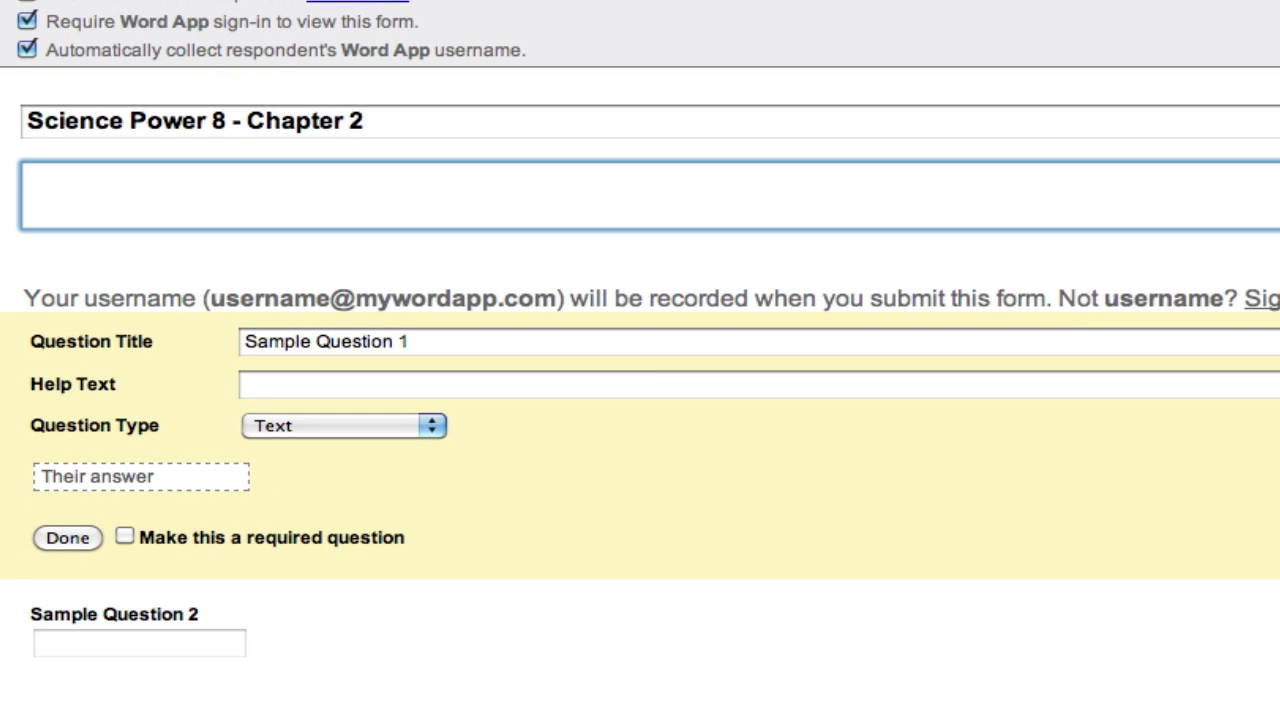
text(This is a paperless quiz.)
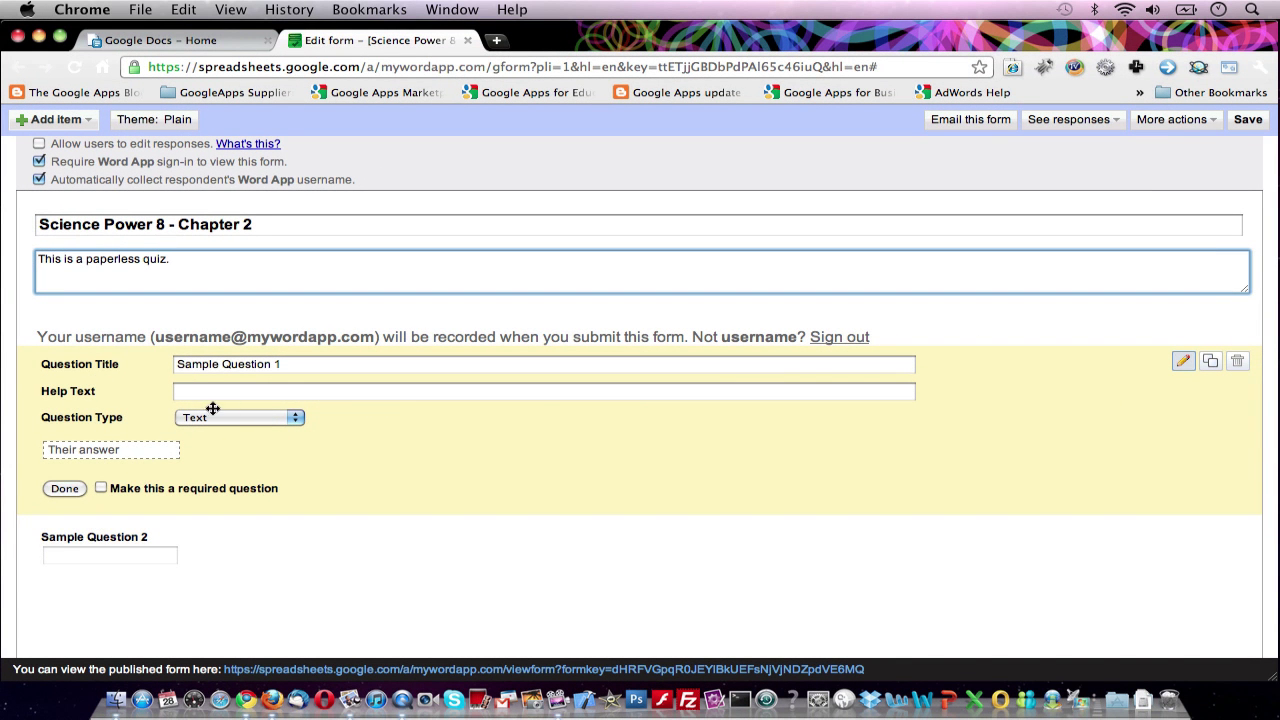
Title question 1 '1. Which of the following are made up of cells?' with help text 'Select all that apply'.
click(297, 367)
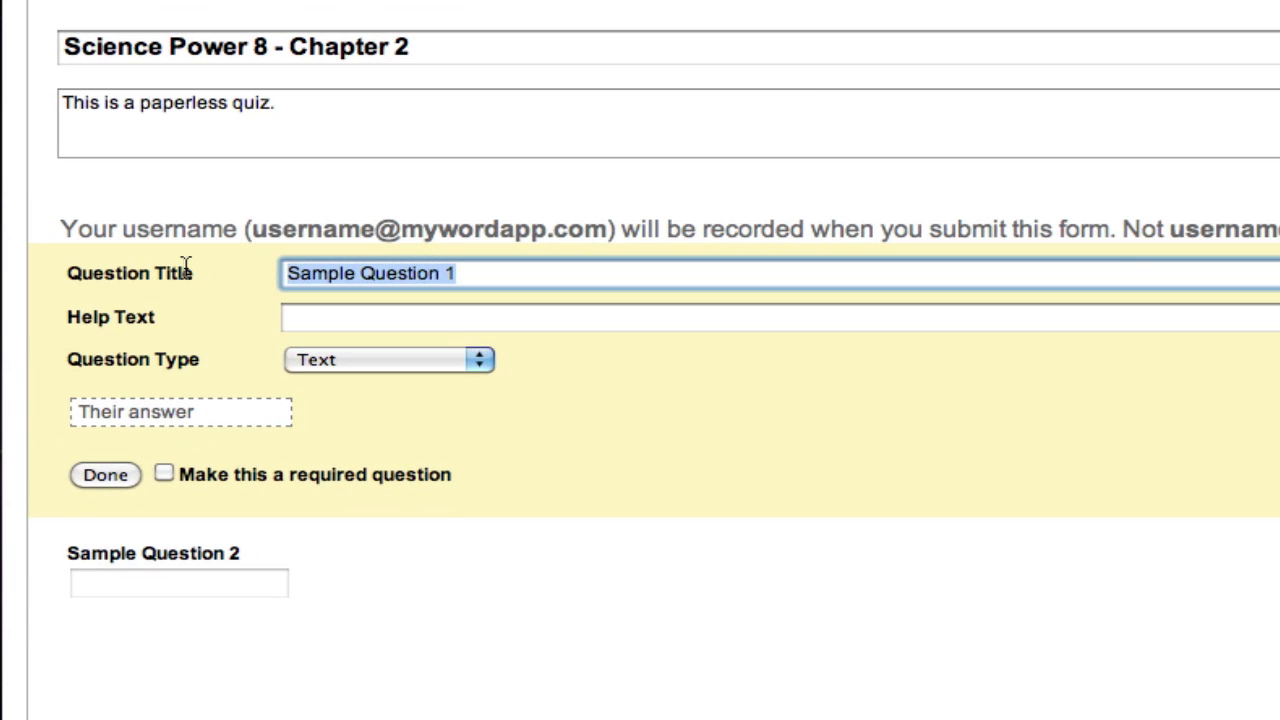
text(1. Which of the following are made up of cells?)
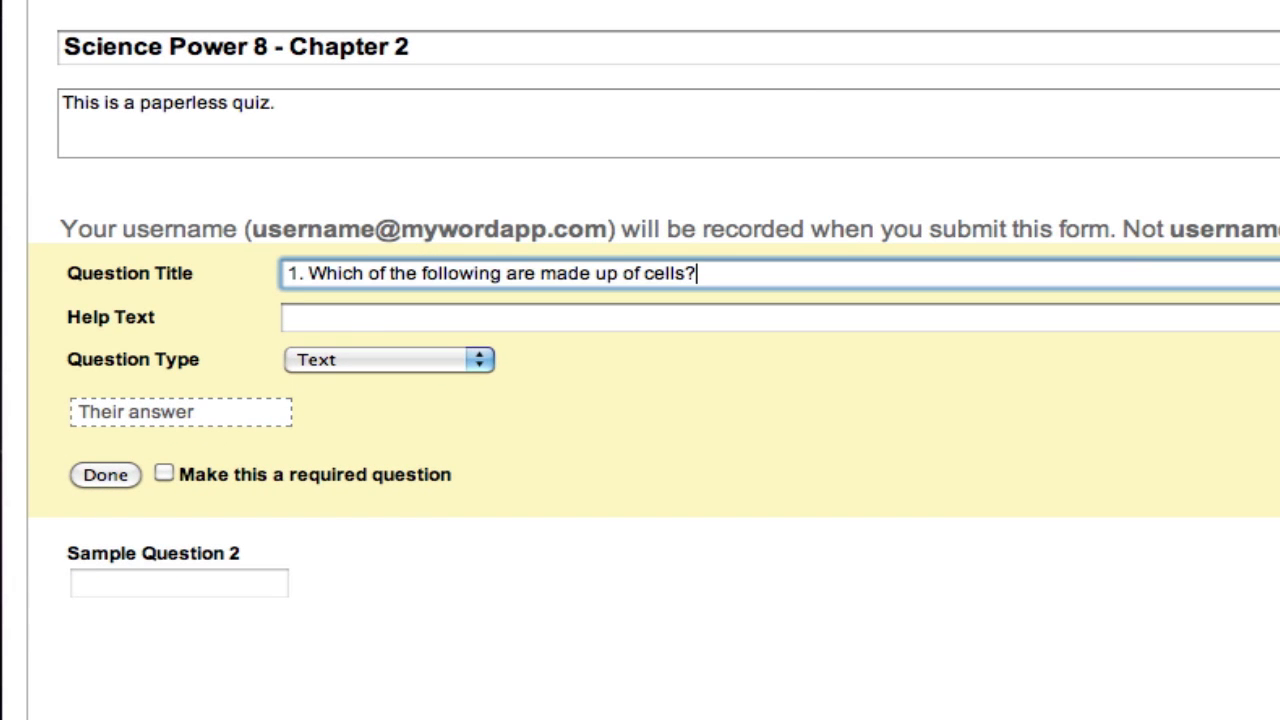
click(337, 322)
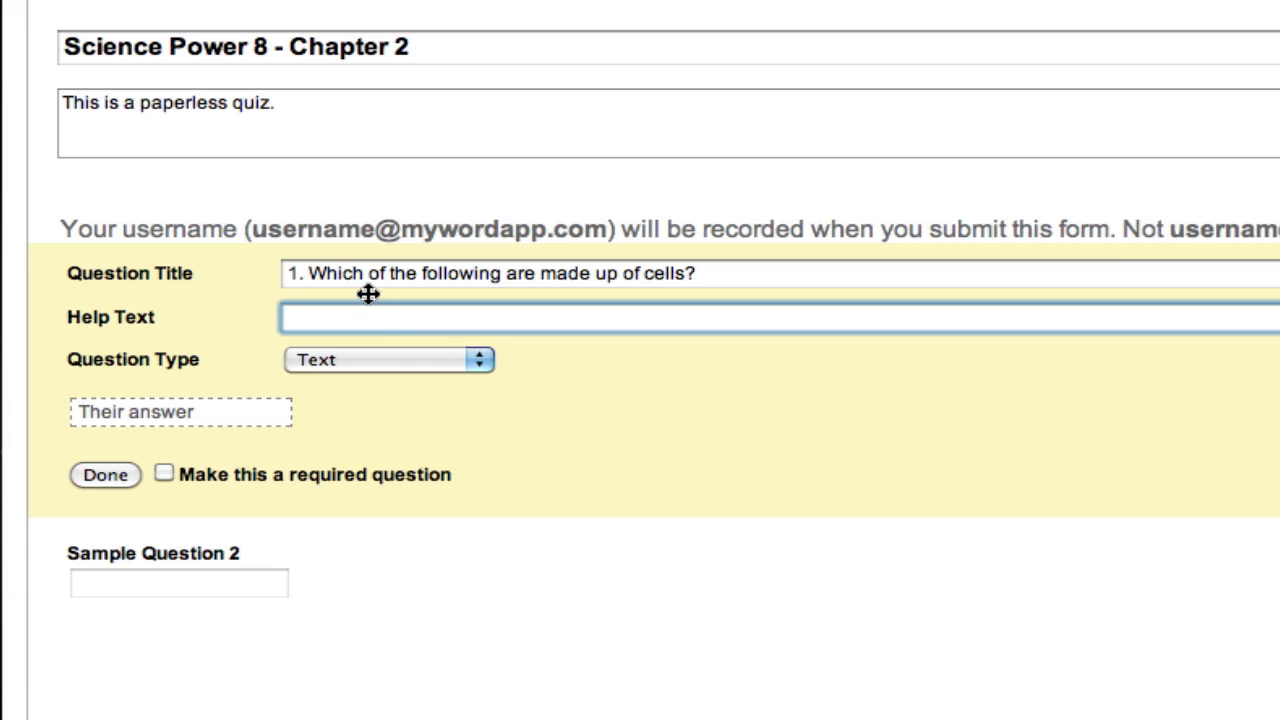
text(Select all that apply)
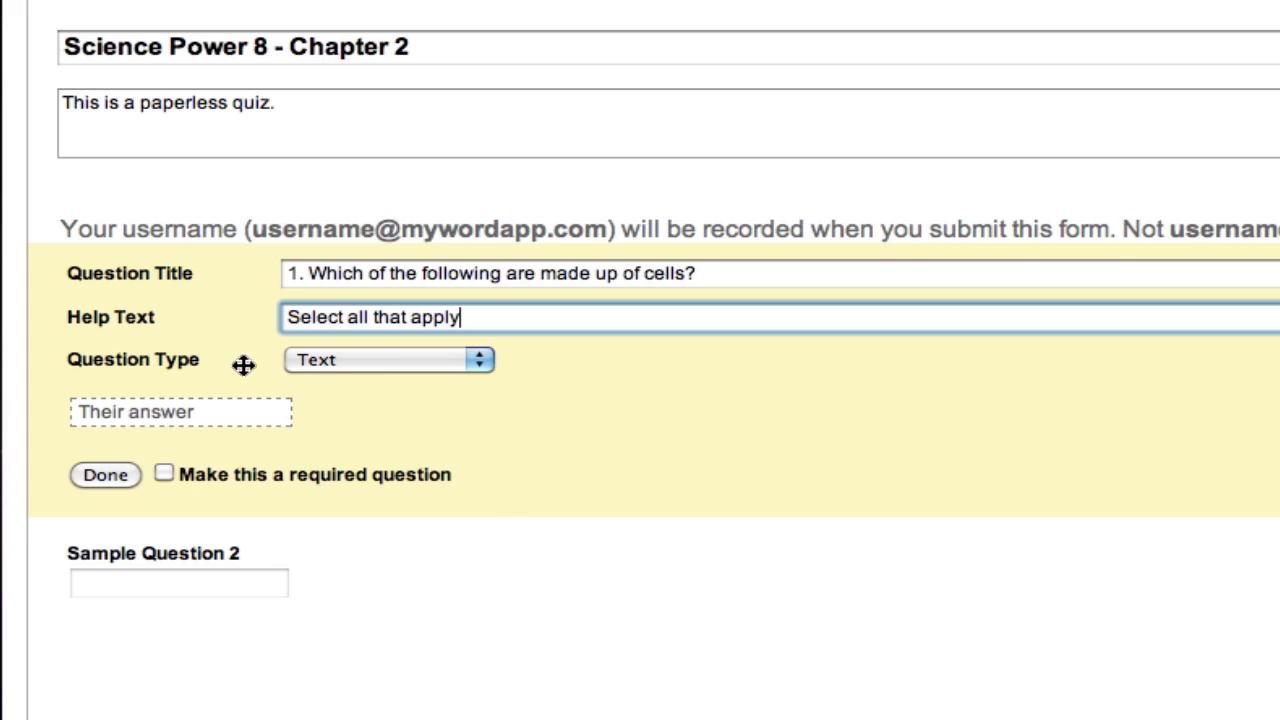
Make it a required Checkboxes question offering Humans, Animals, Bacteria and Ostrich Egg.
click(309, 362)
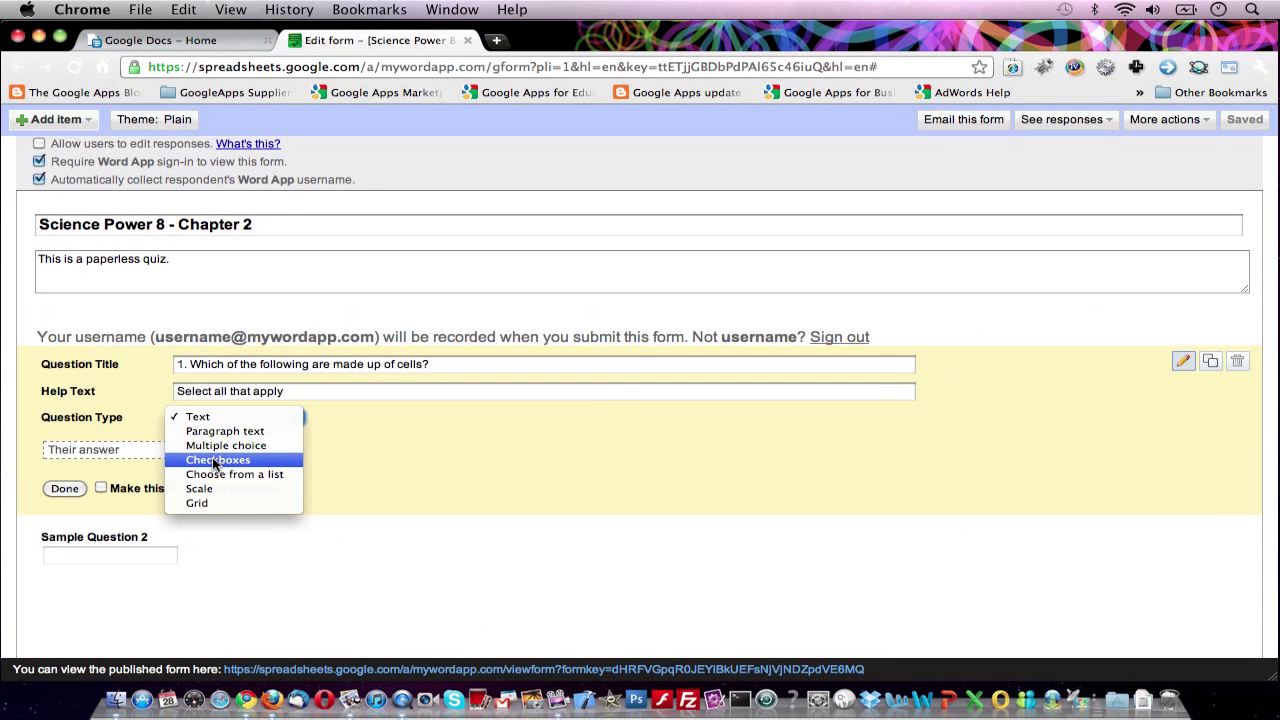
click(215, 461)
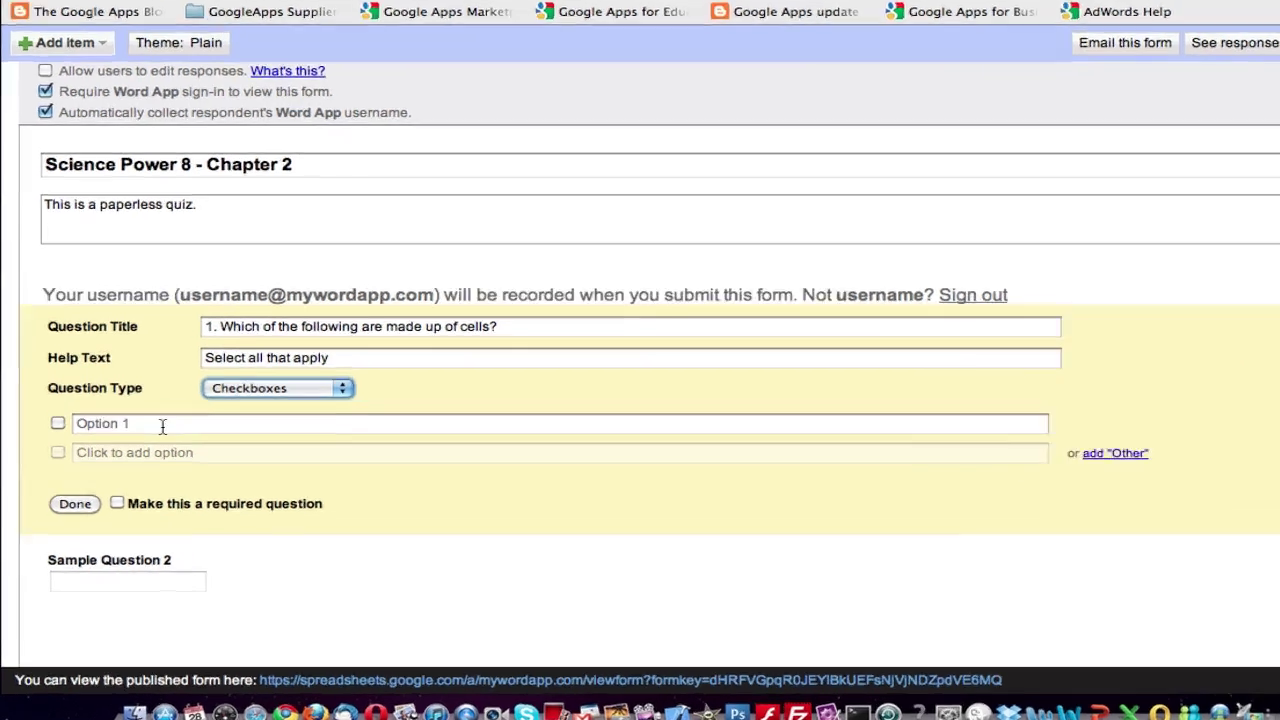
click(140, 451)
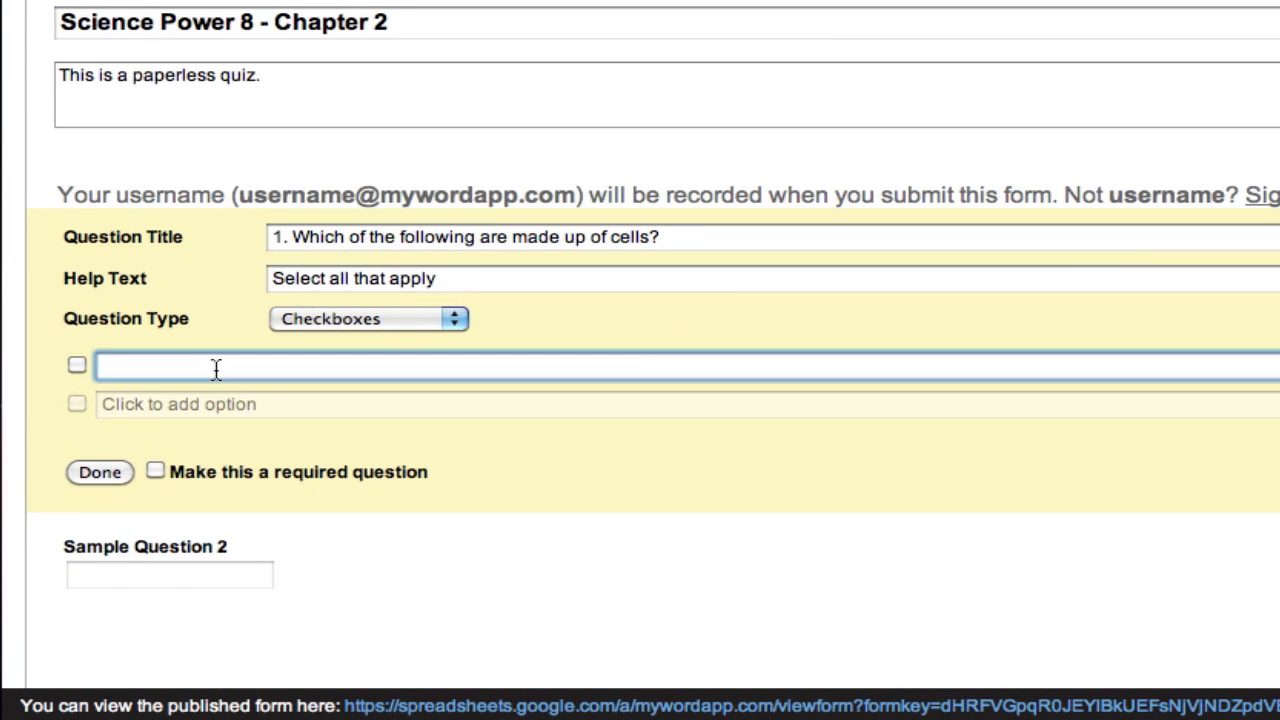
text(Ostr)
text(ich Egg)
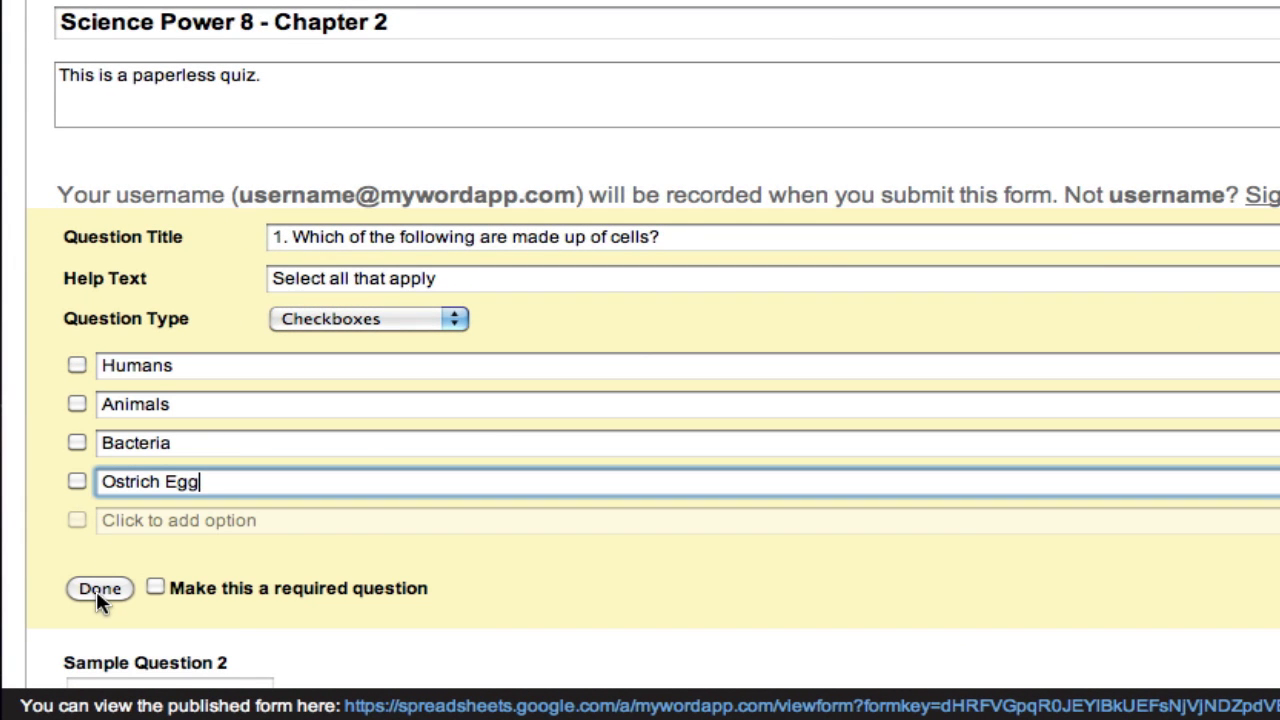
click(156, 590)
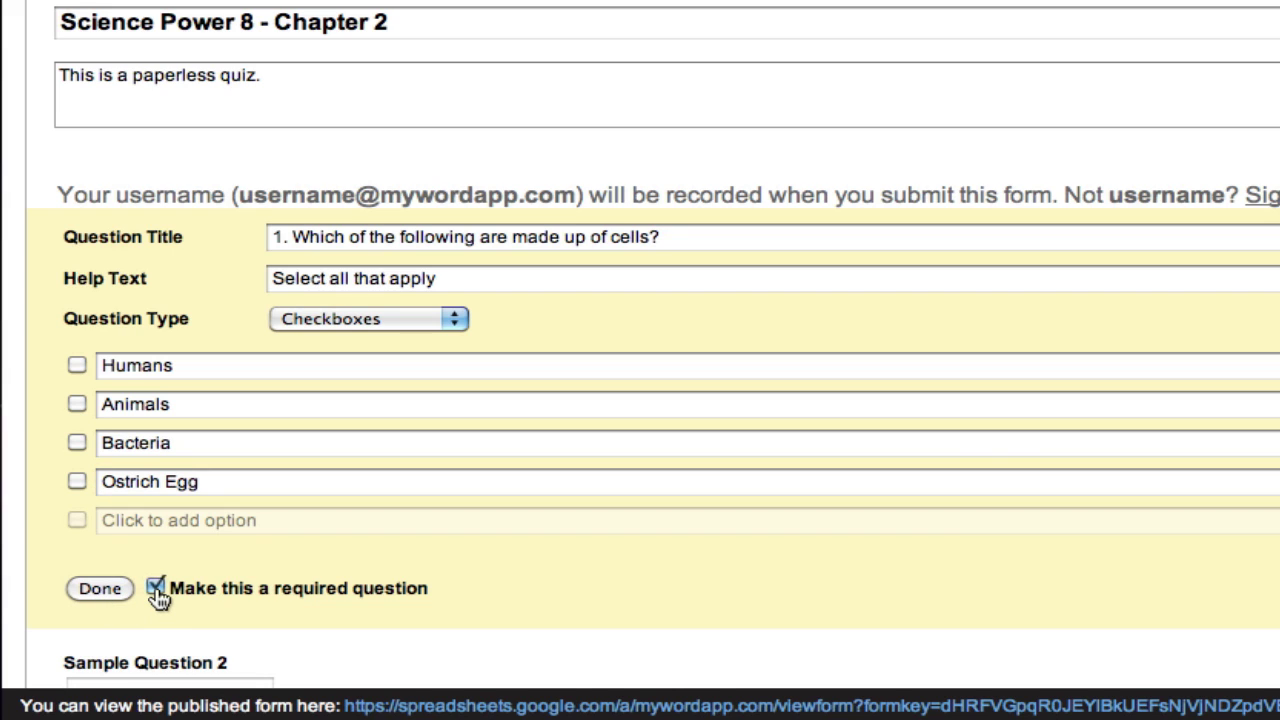
click(103, 590)
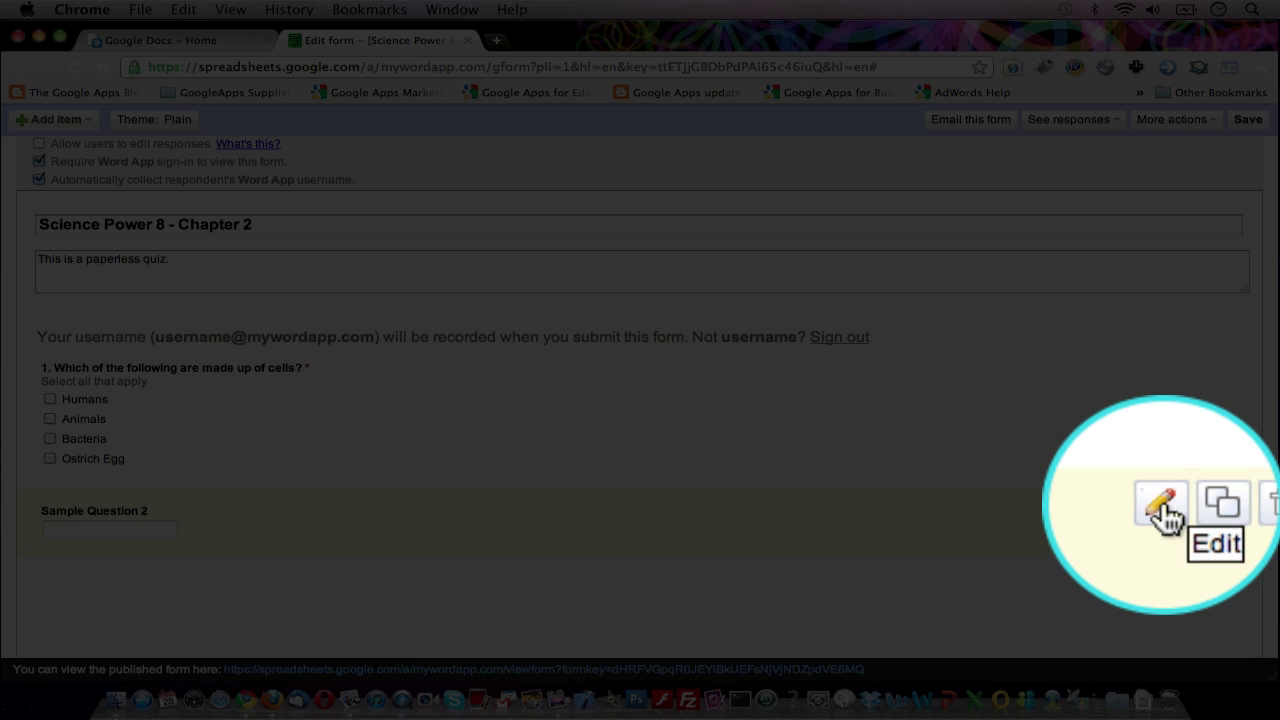
Replace Sample Question 2's title with the numbered microscope eyepiece question.
click(1183, 505)
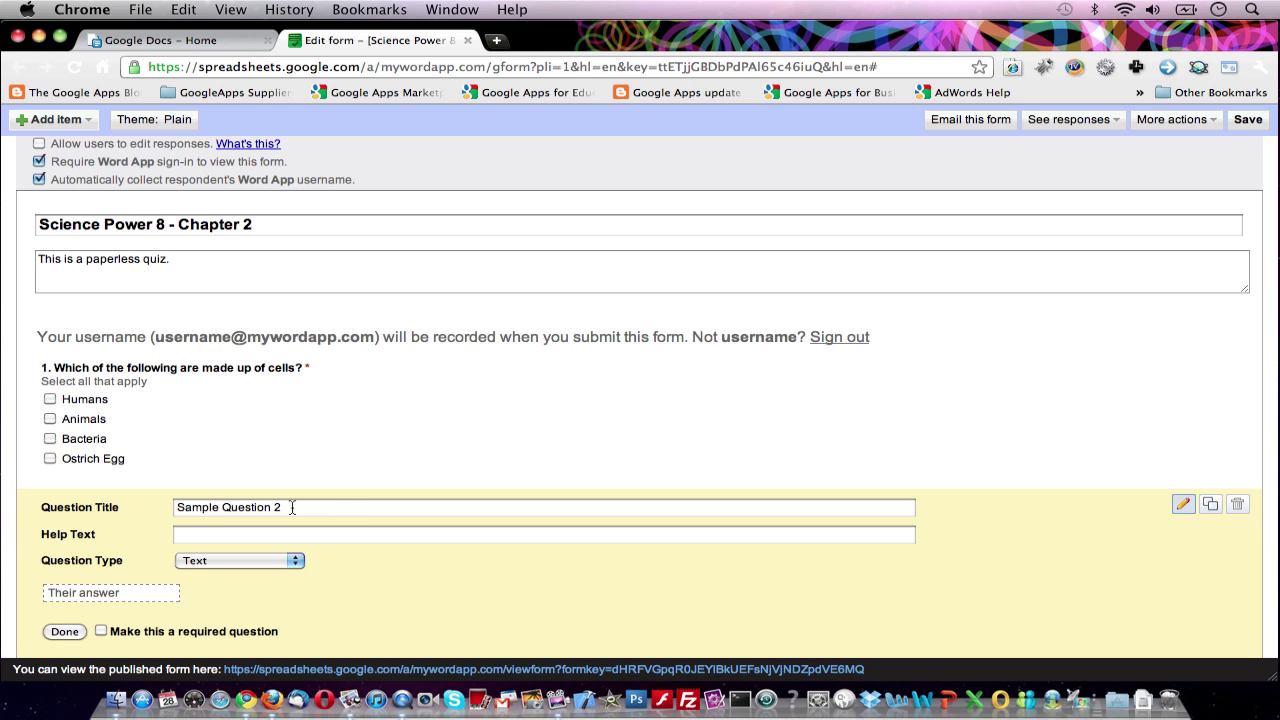
drag(275, 507, 96, 507)
key(BackSpace)
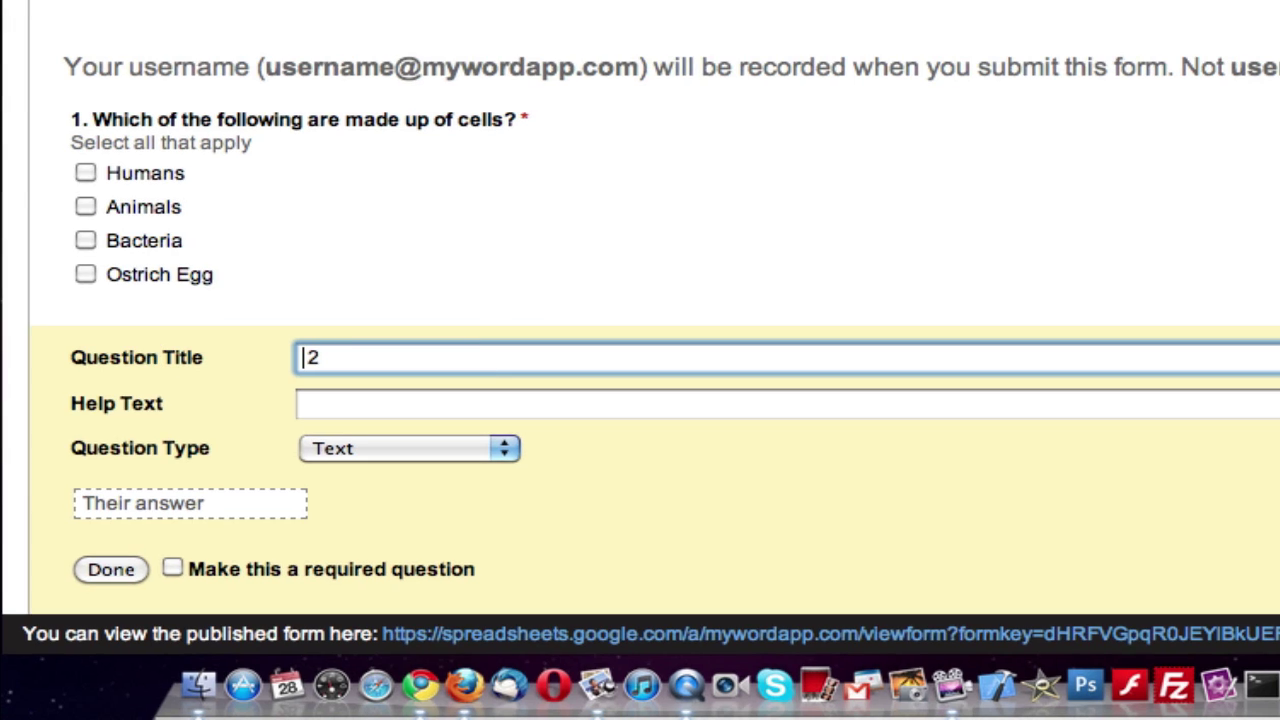
click(317, 357)
text(. What is the name of the part of the compound light microscope that you look through with your eye)
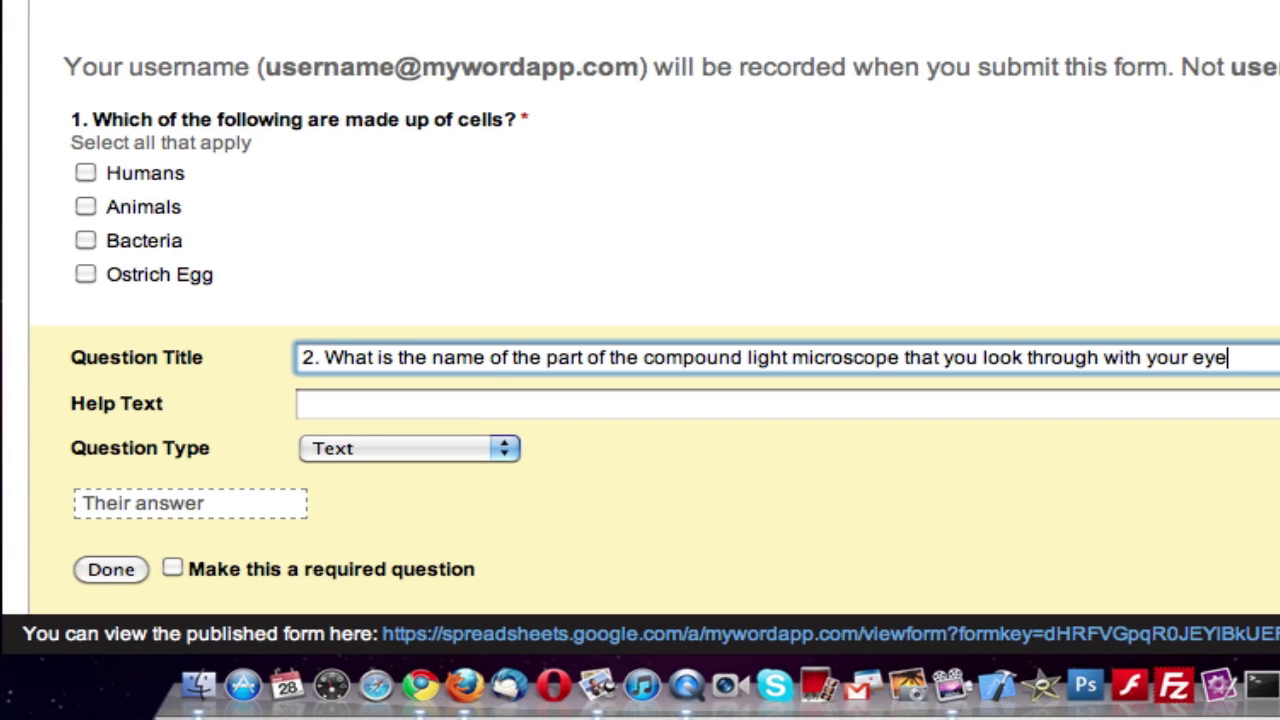
text(?)
click(383, 412)
key(Tab)
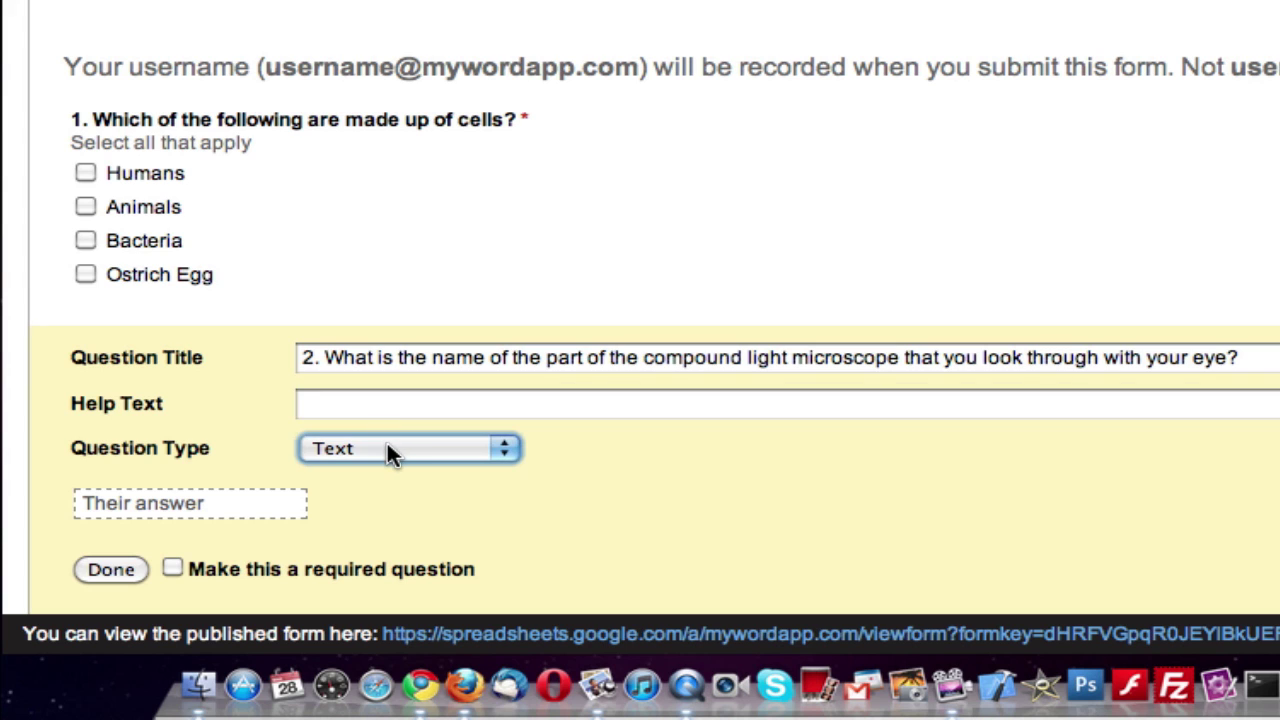
Make question 2 required multiple choice with Objective Lens, Stage, Ocular Lens and Diaphragm options.
click(390, 450)
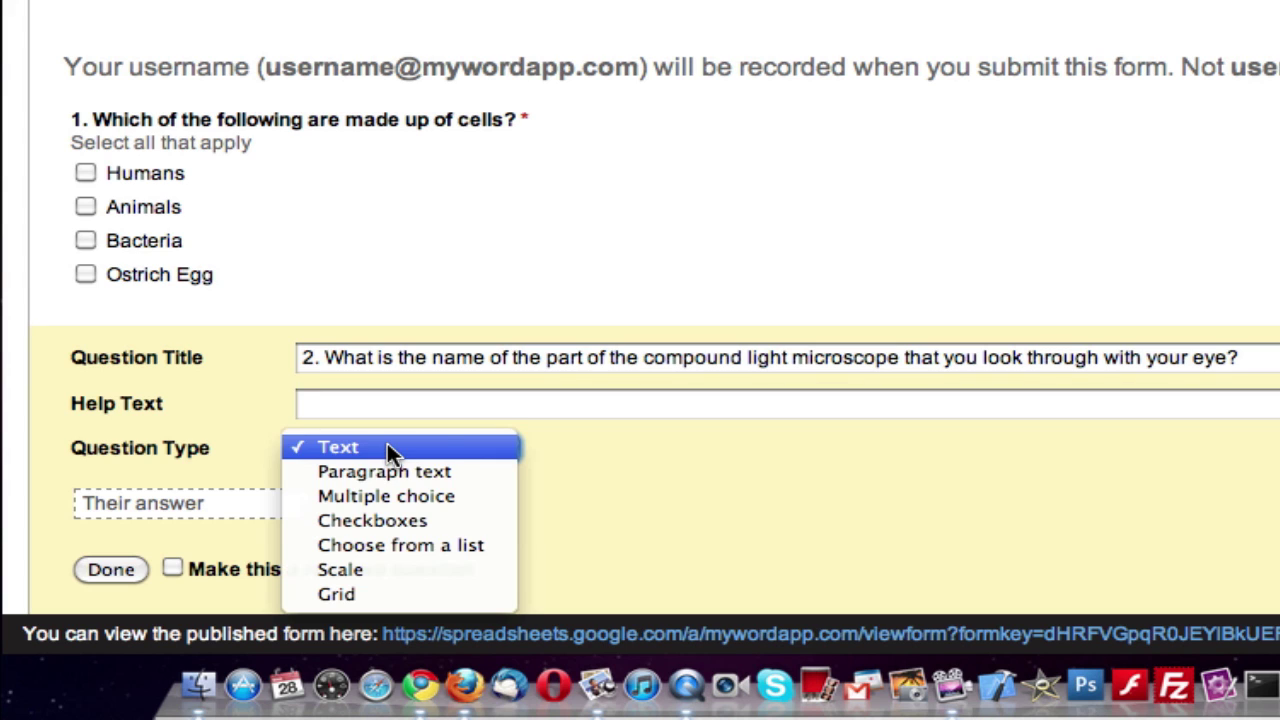
click(400, 496)
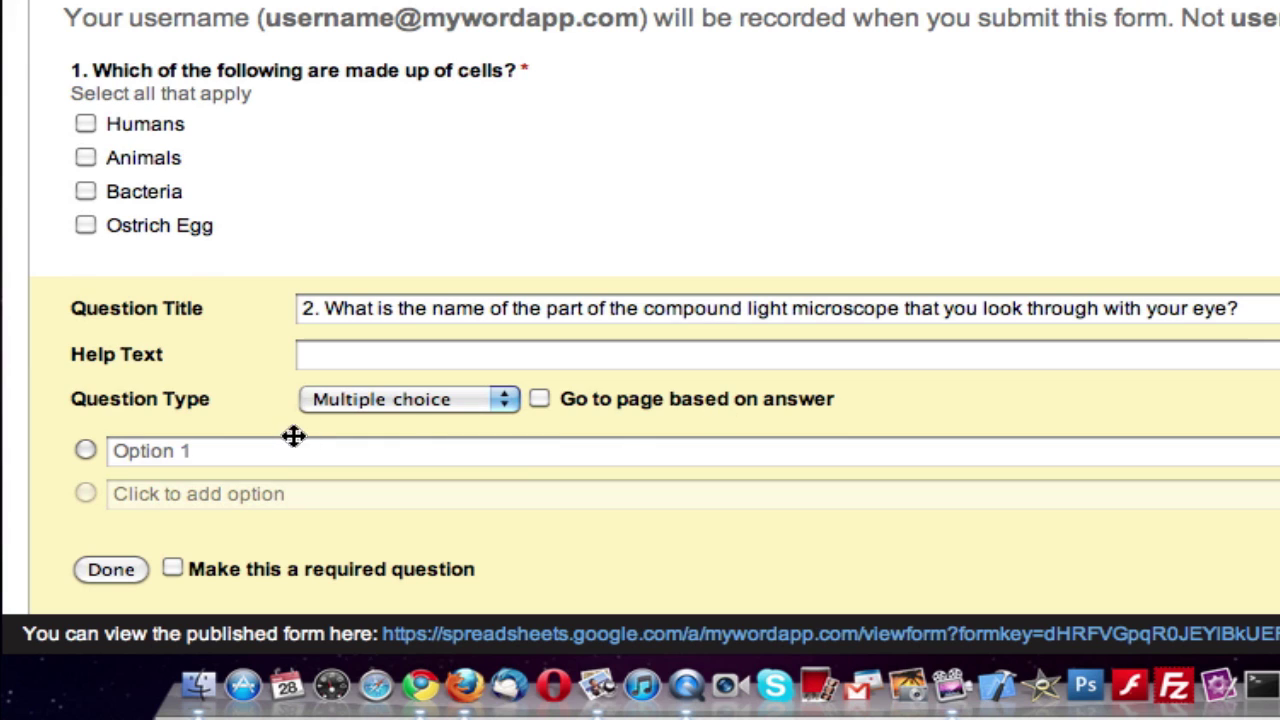
click(232, 451)
text(T)
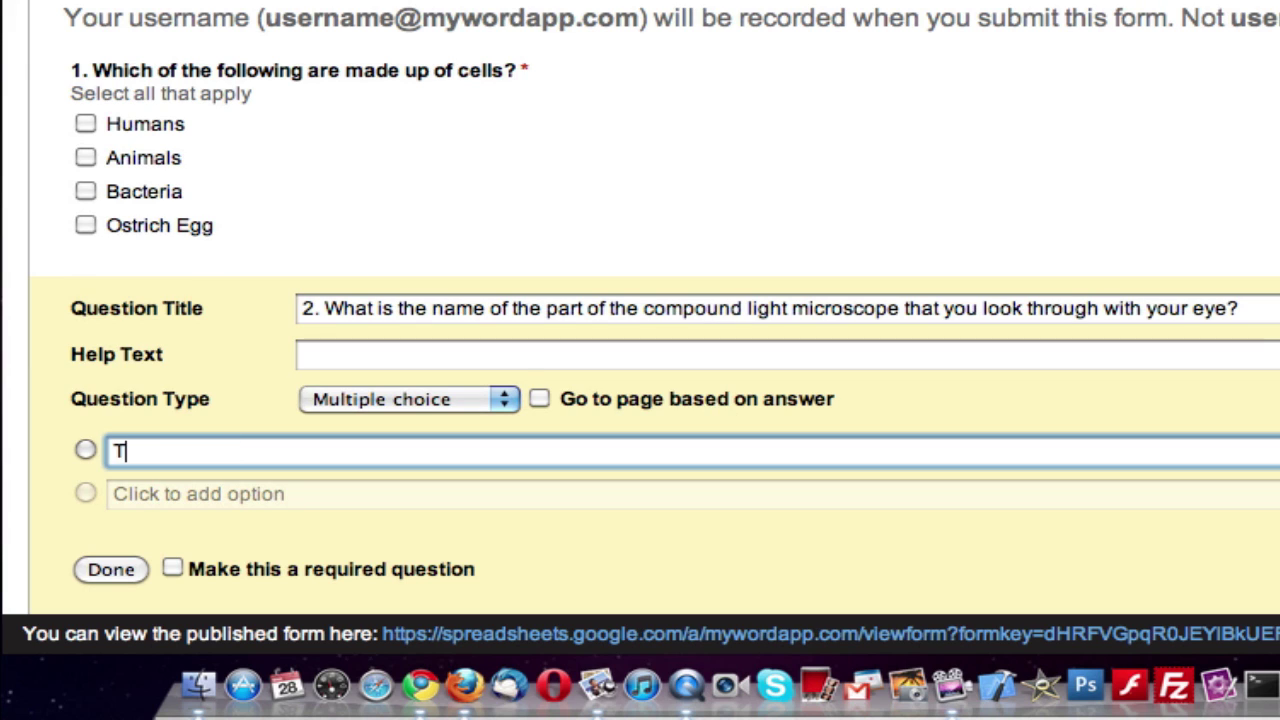
text(he Objective Lens)
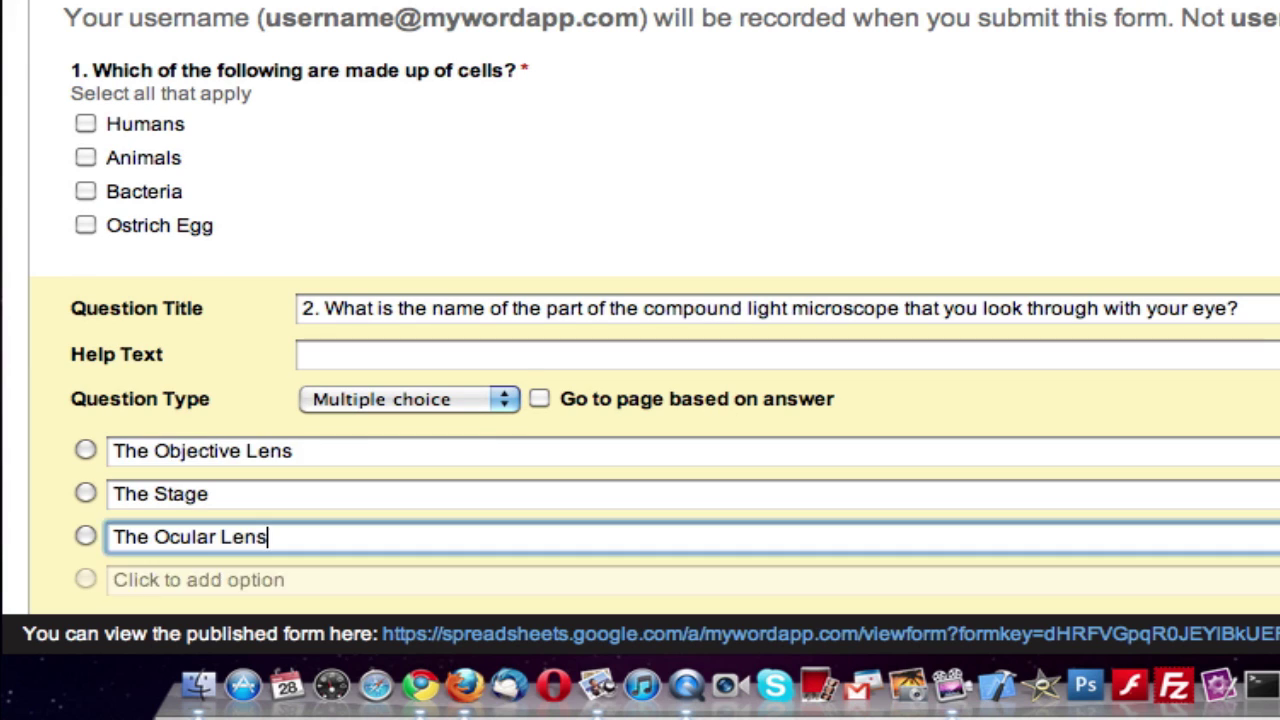
key(Tab)
text(The D)
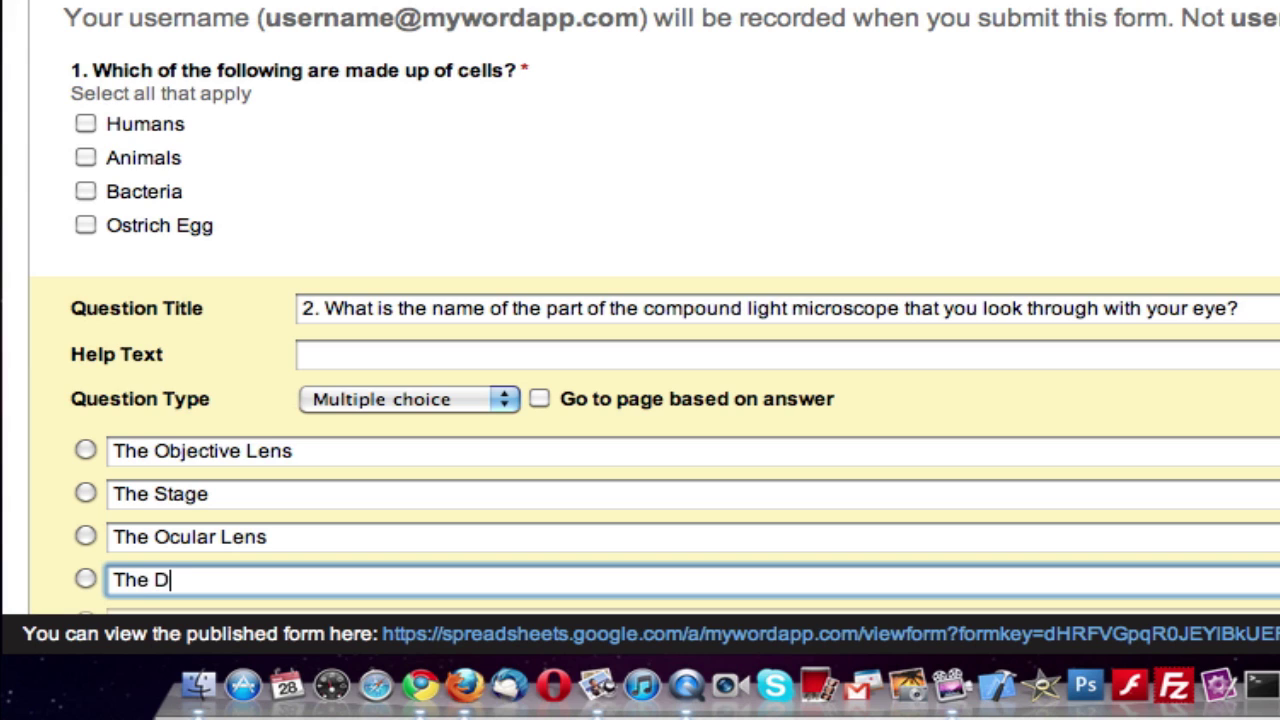
text(iaphragm)
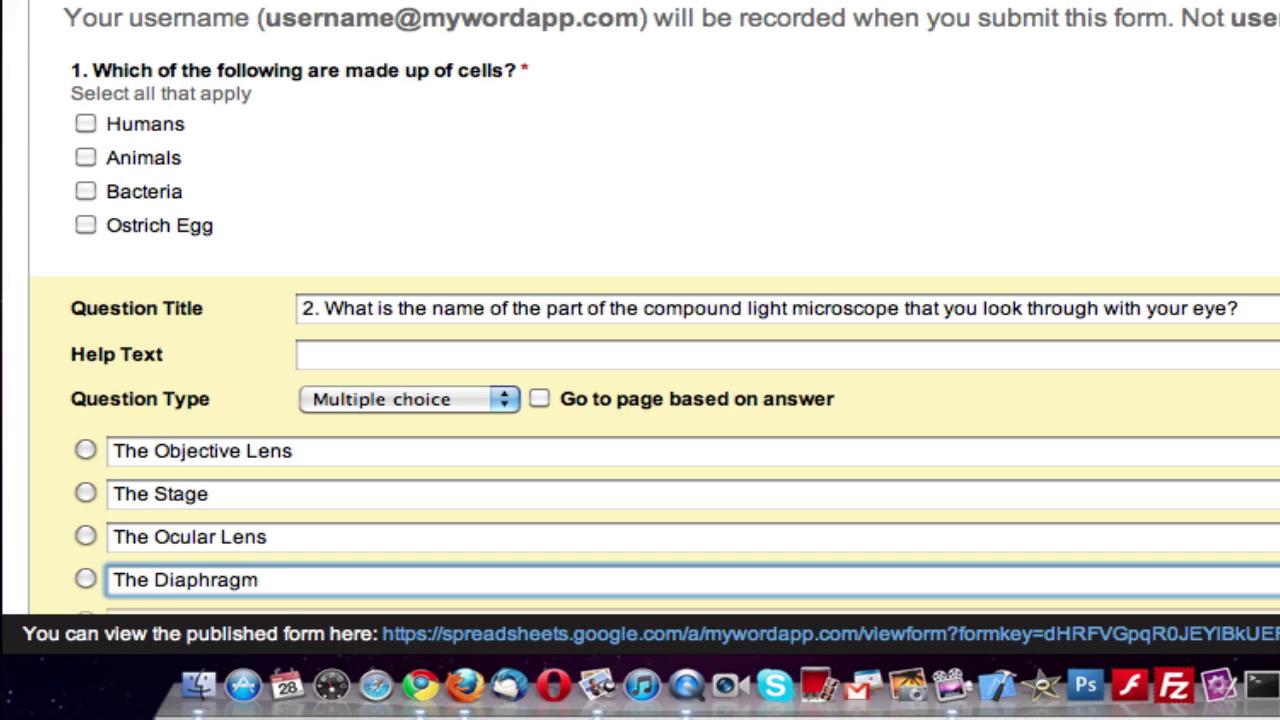
key(BackSpace)
scroll(651, 429, down, 3)
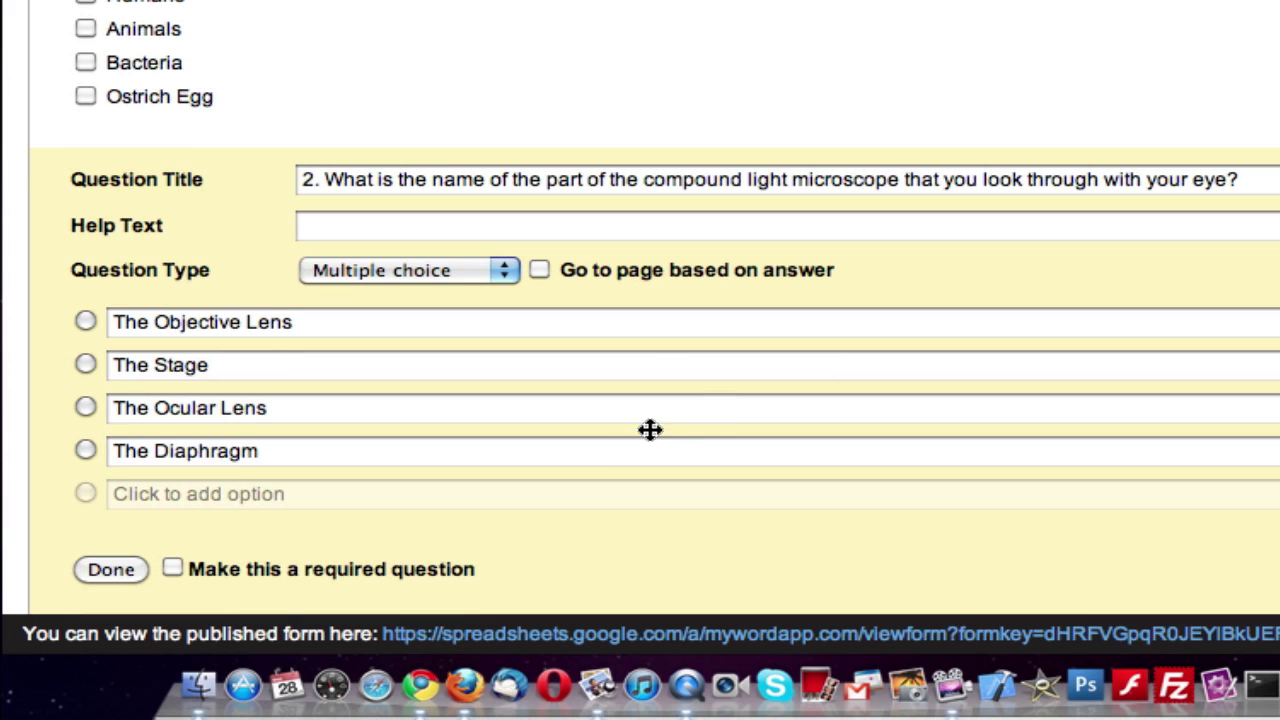
click(173, 570)
click(110, 569)
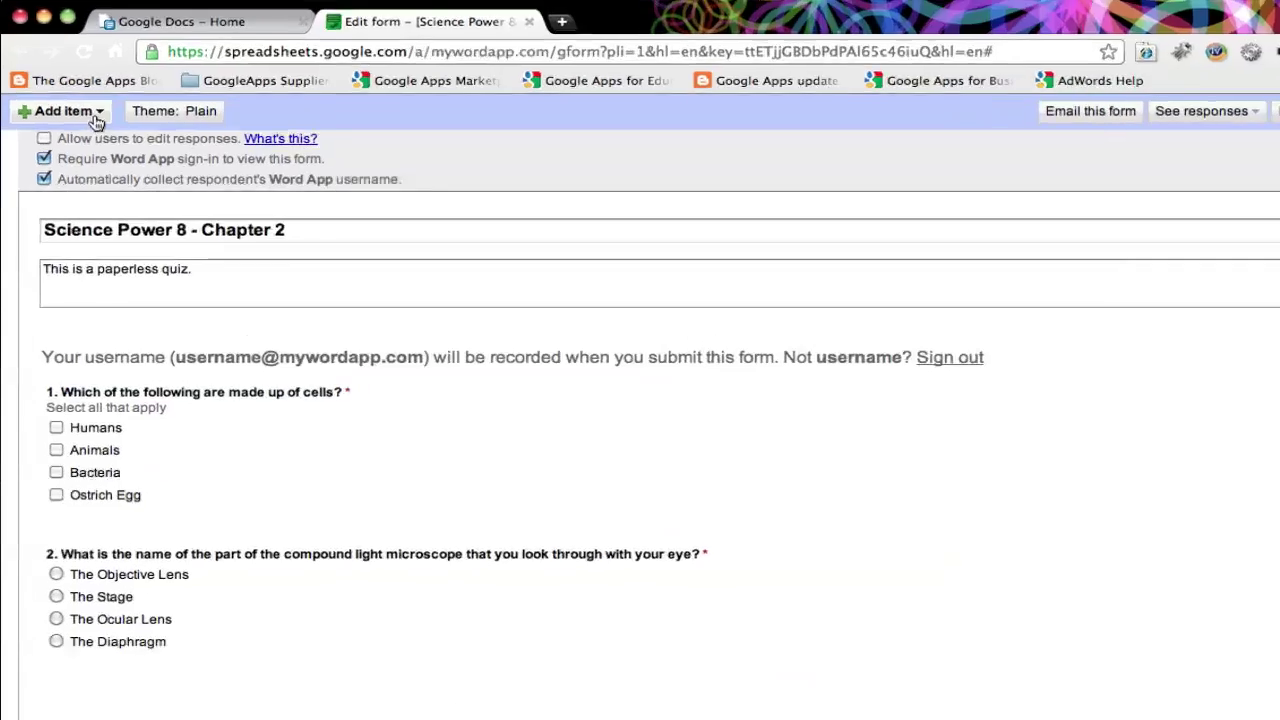
Add required paragraph question '3. Define the function and location of "Chromosomes"?' asking for 250+ words.
click(87, 121)
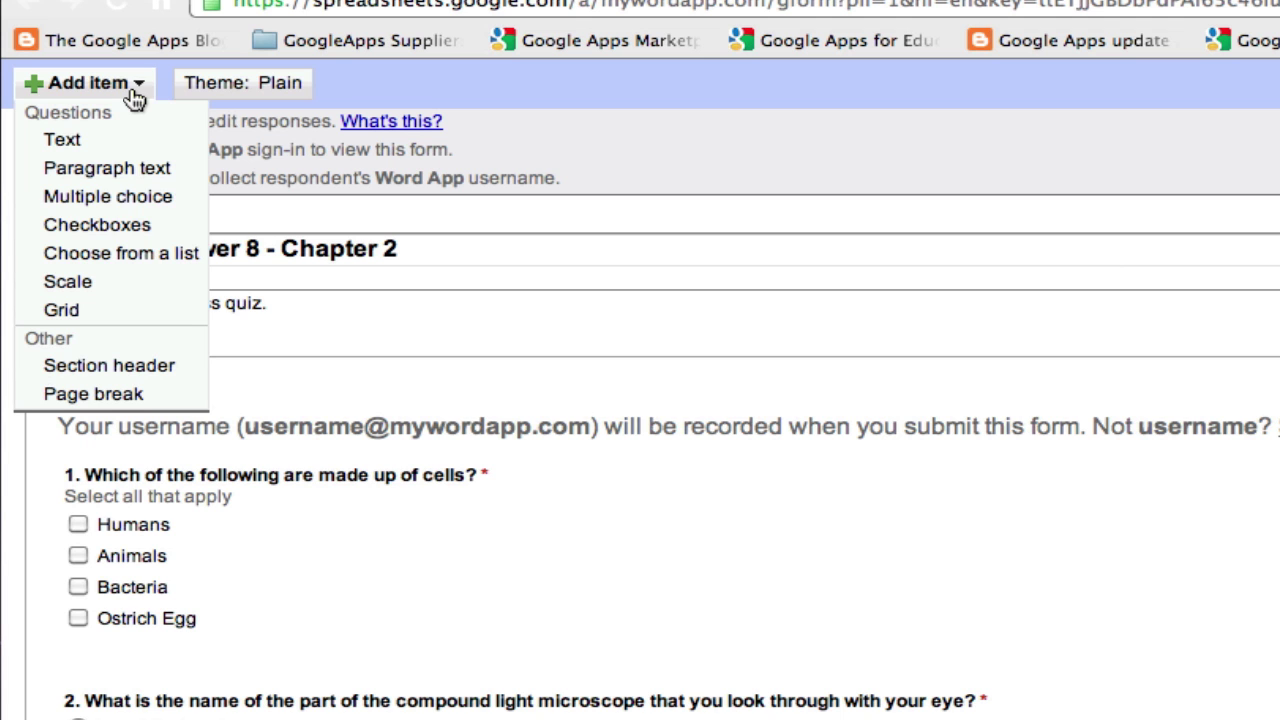
click(130, 168)
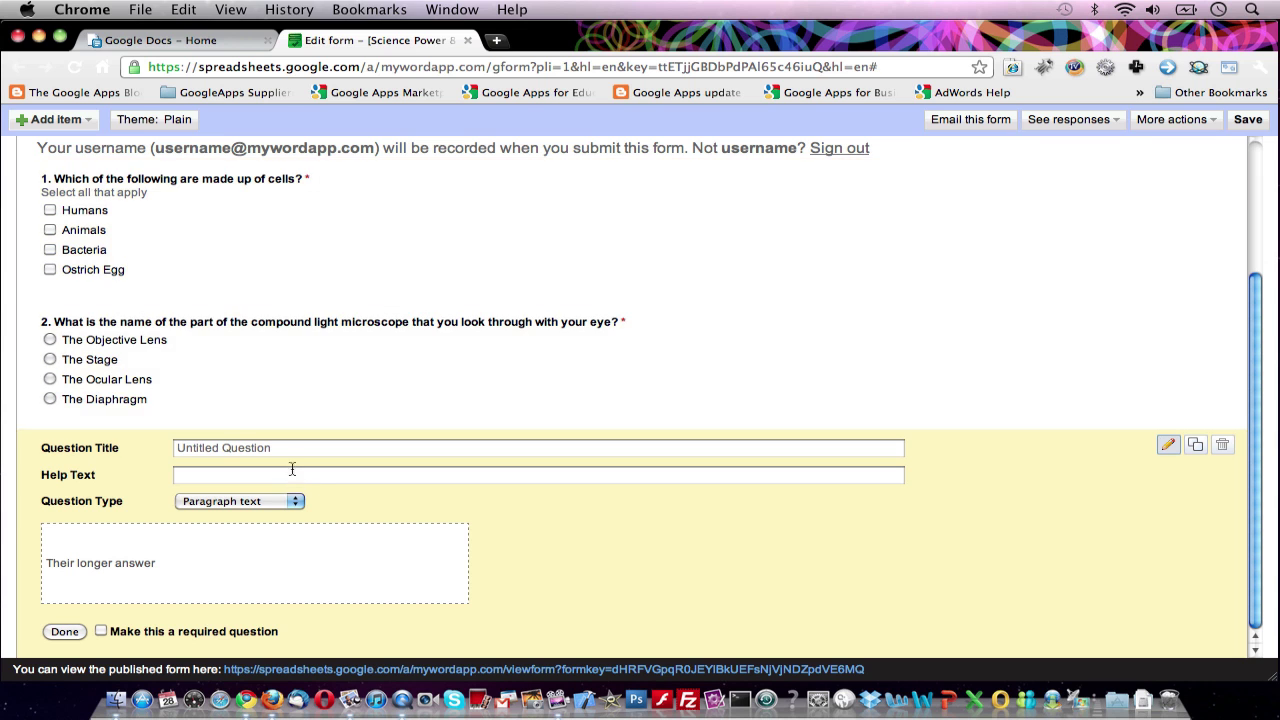
click(290, 449)
text(3. Define the function and location of "Chromosomes)
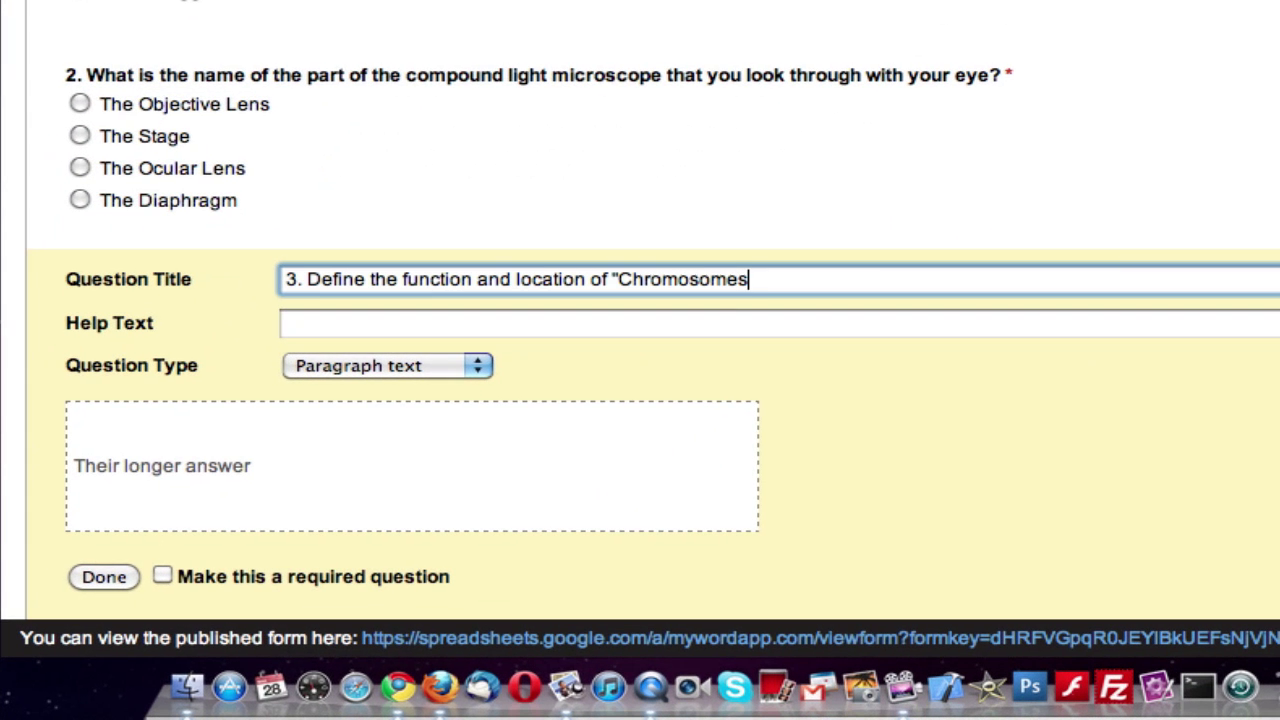
text("?)
click(287, 323)
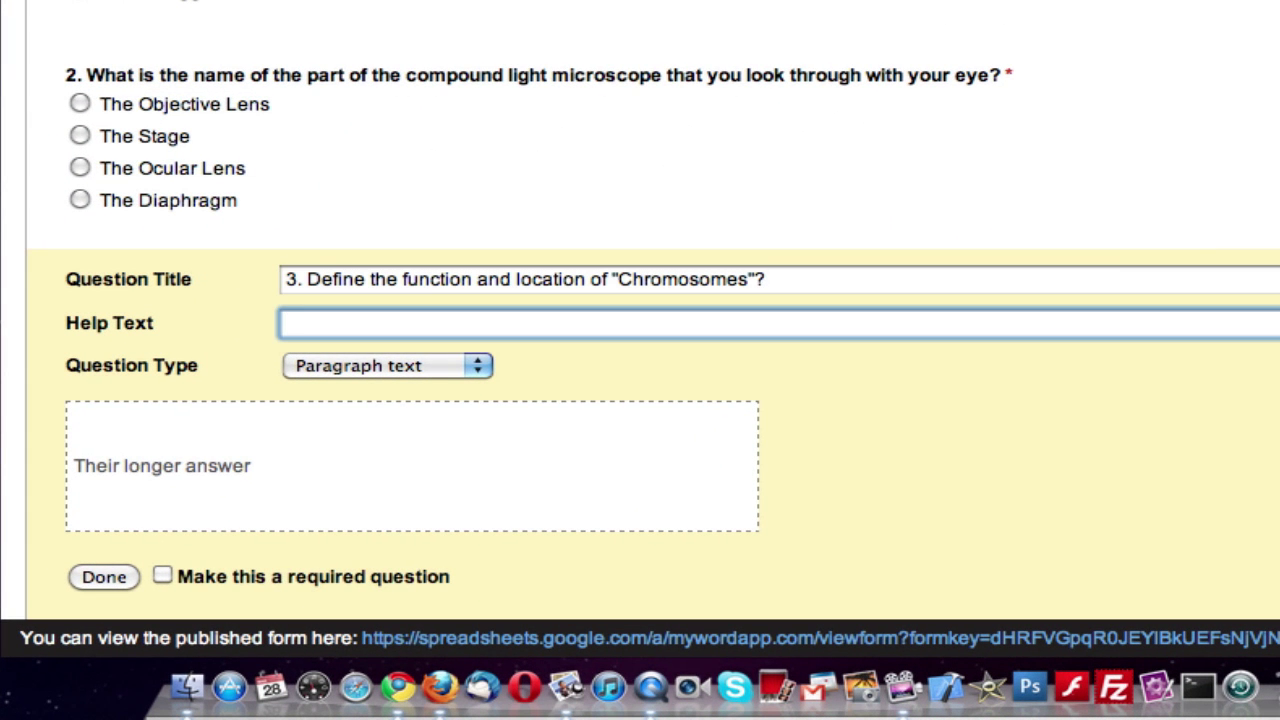
text(.)
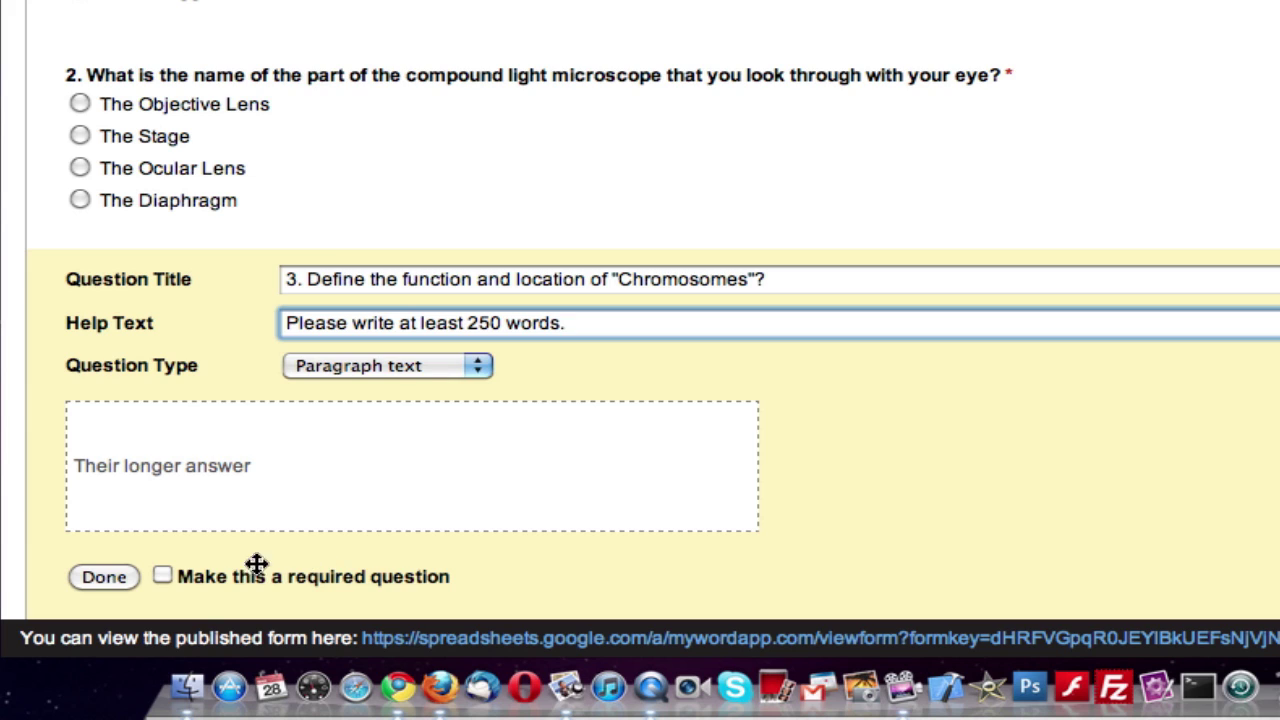
click(180, 585)
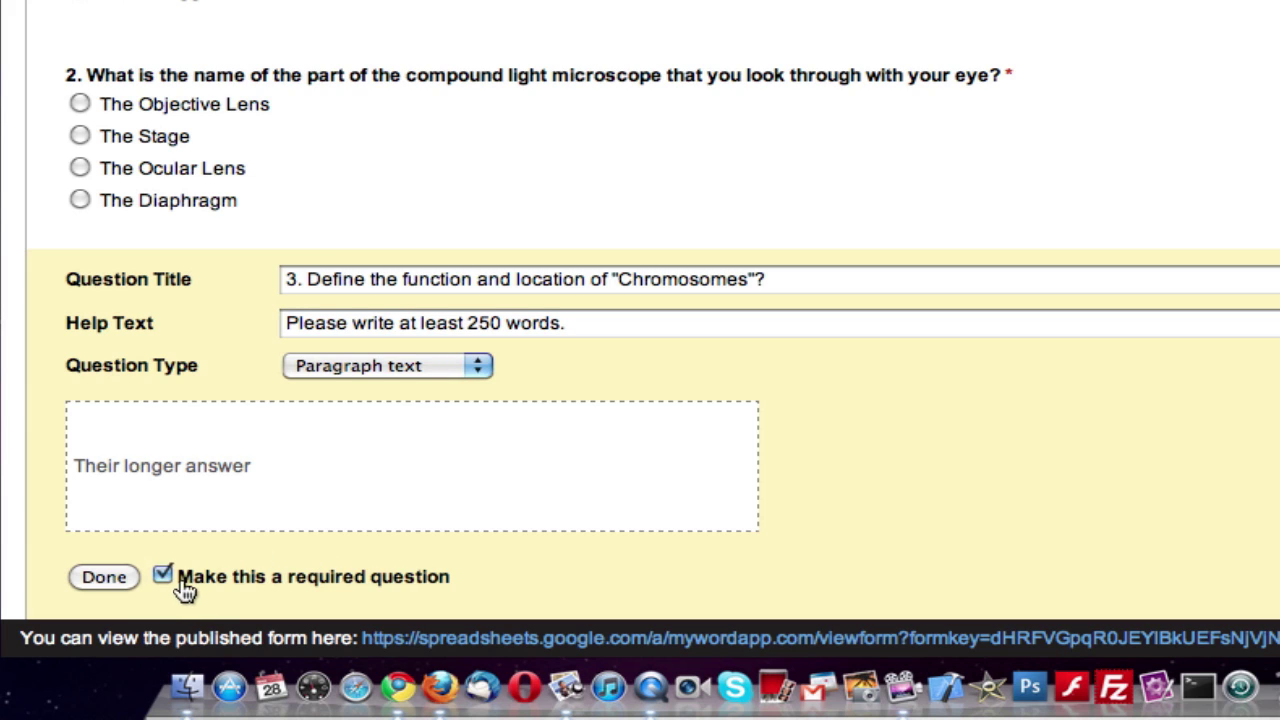
click(116, 577)
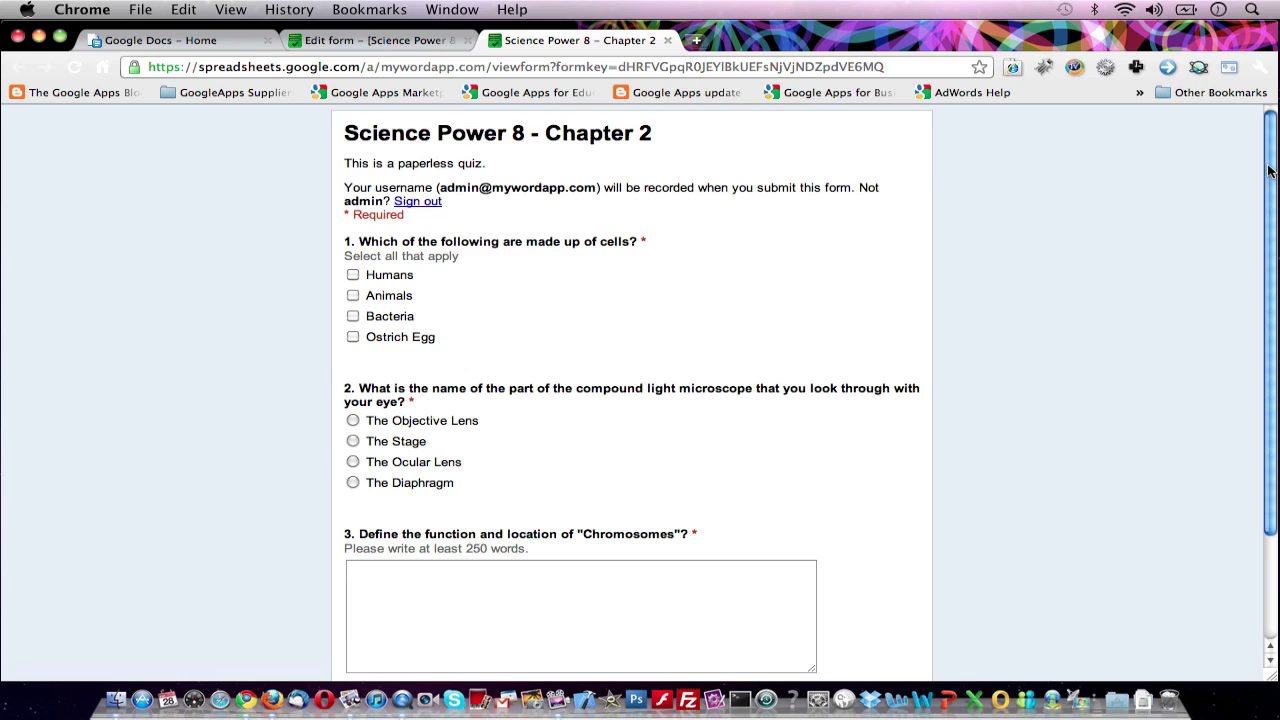
Scroll through the published quiz to review all three questions.
scroll(1268, 172, down, 3)
scroll(611, 115, up, 3)
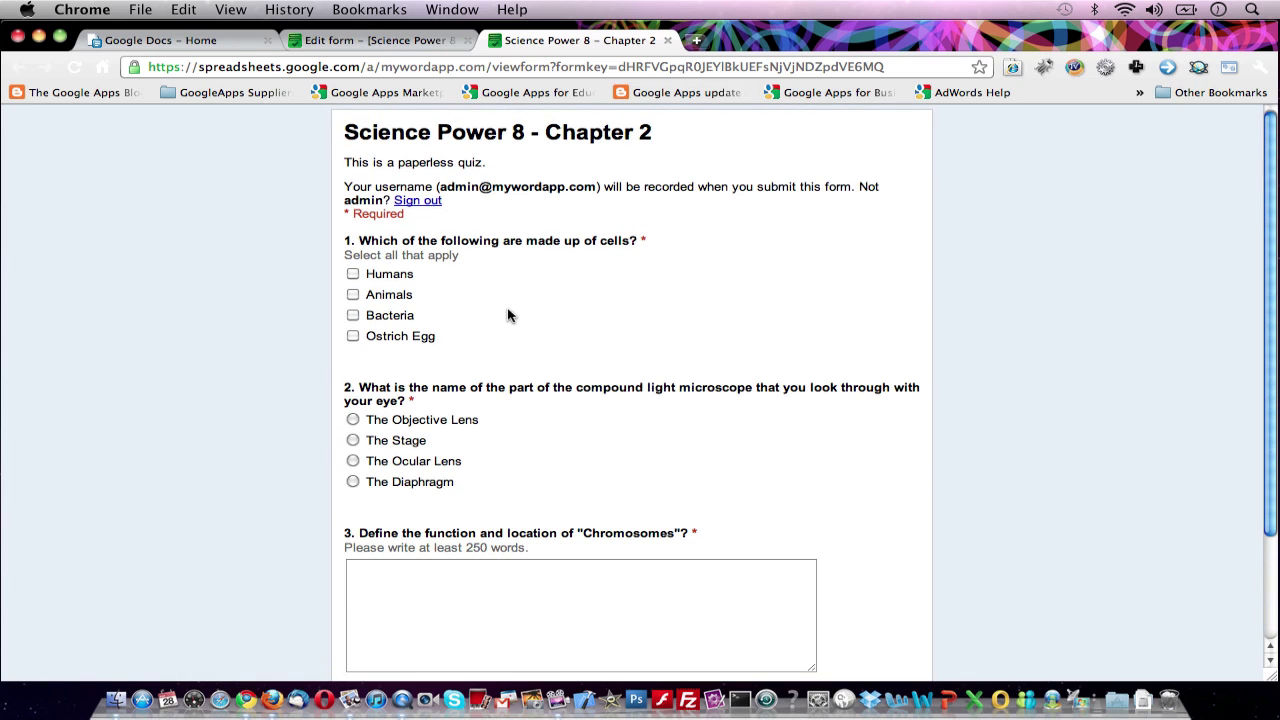
Switch back to the Edit form tab for the quiz.
click(398, 47)
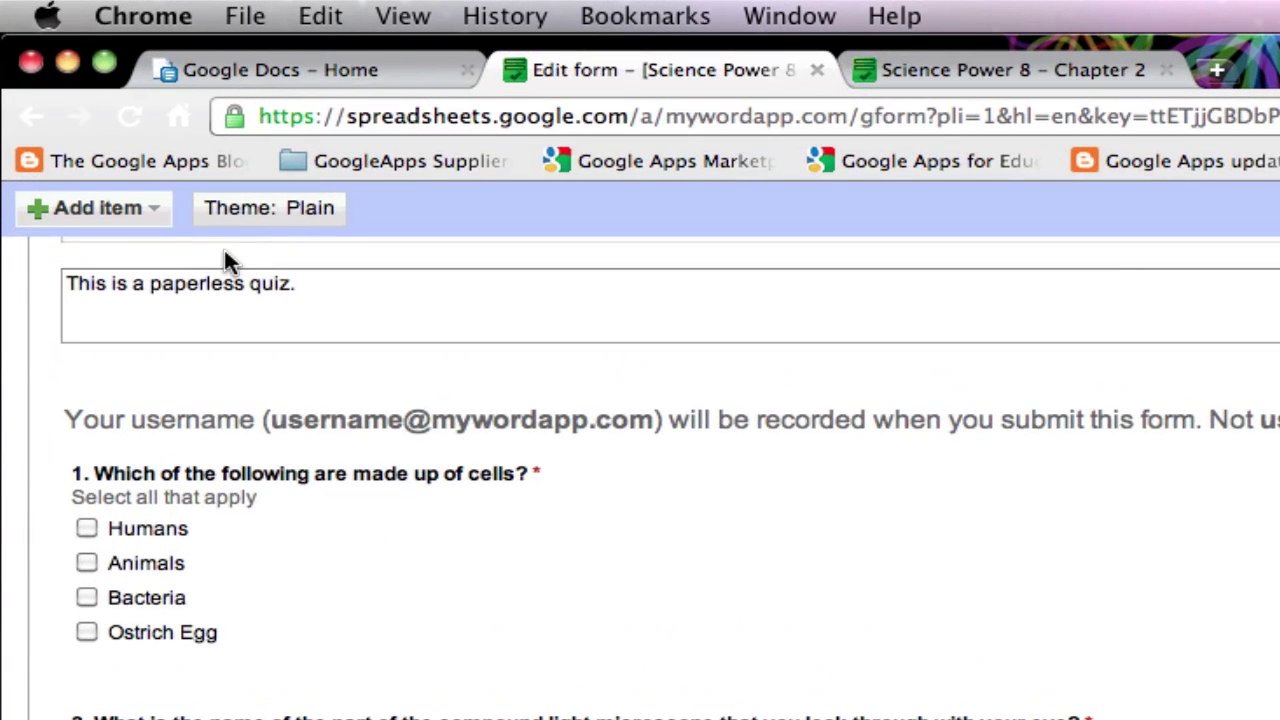